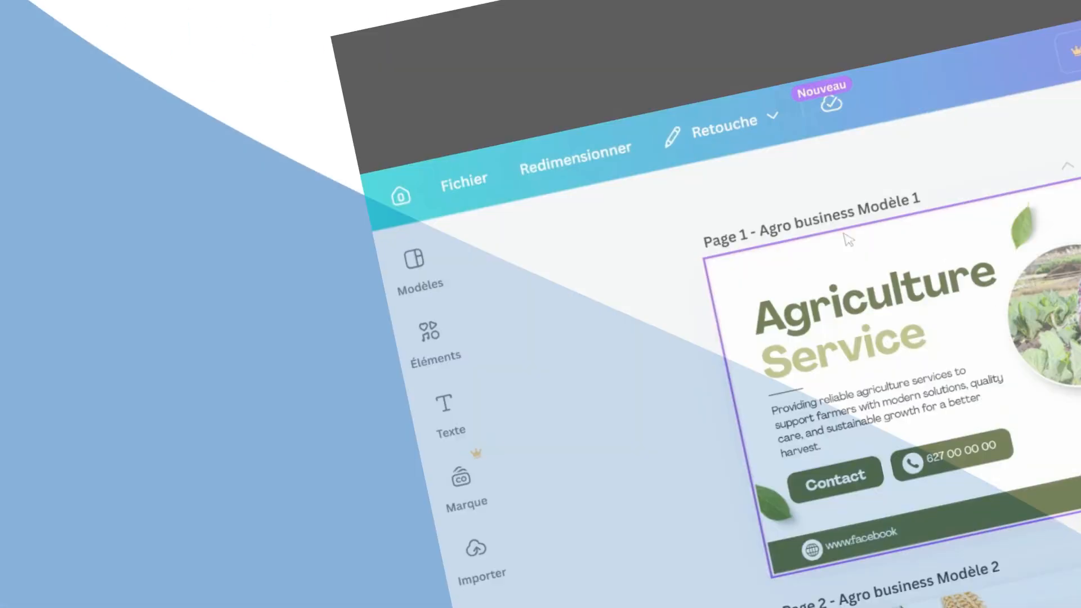
pyautogui.scroll(-5, 498, 204)
pyautogui.scroll(5, 495, 209)
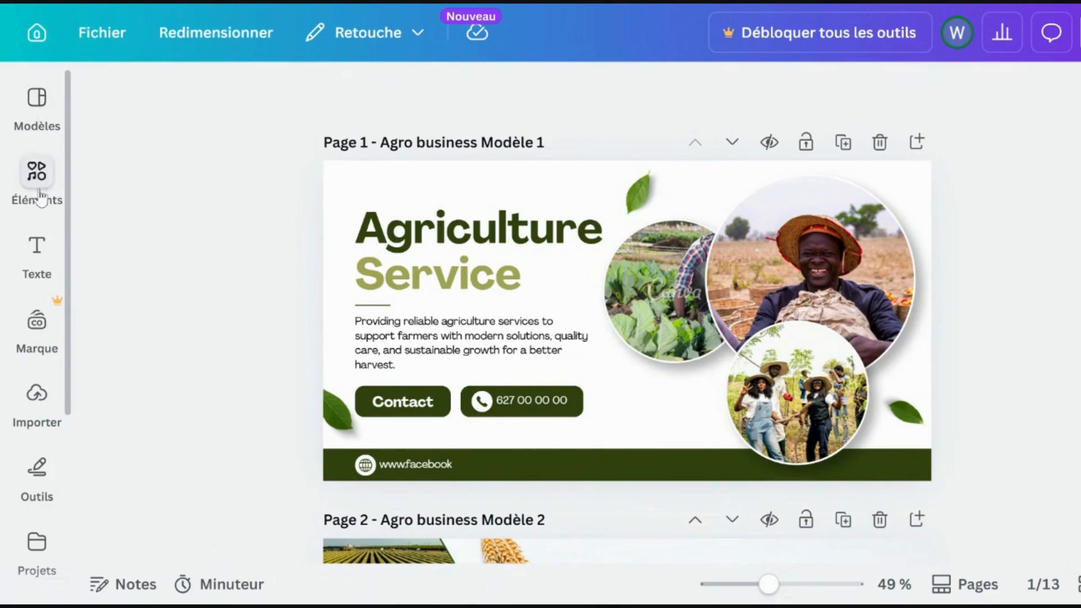
# Search the design templates for "agriculture" and look through the results.
pyautogui.click(34, 101)
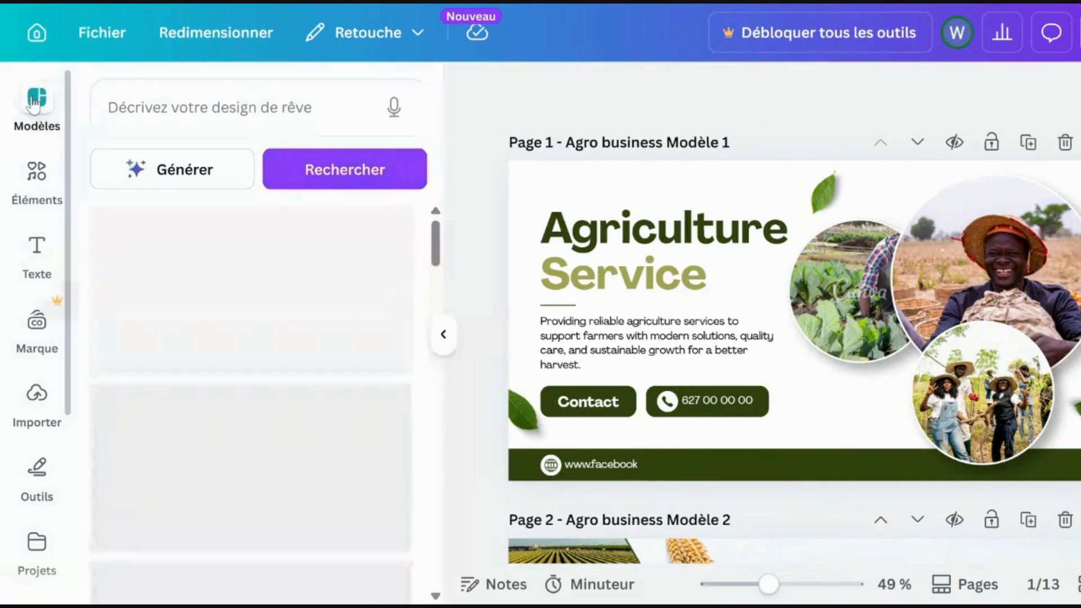
pyautogui.click(161, 100)
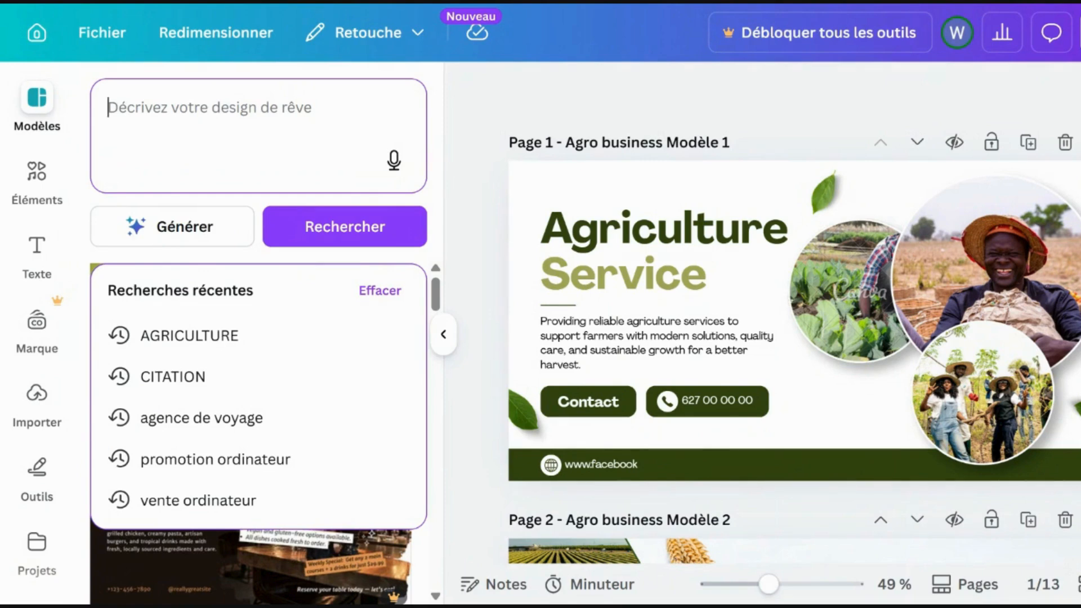
pyautogui.write('agr')
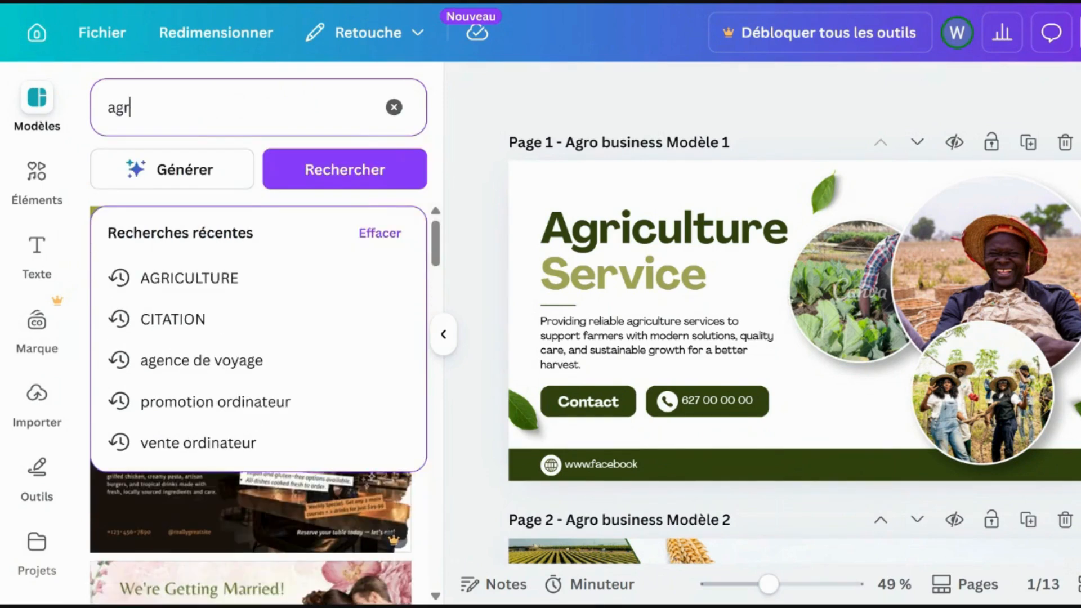
pyautogui.write('iculture')
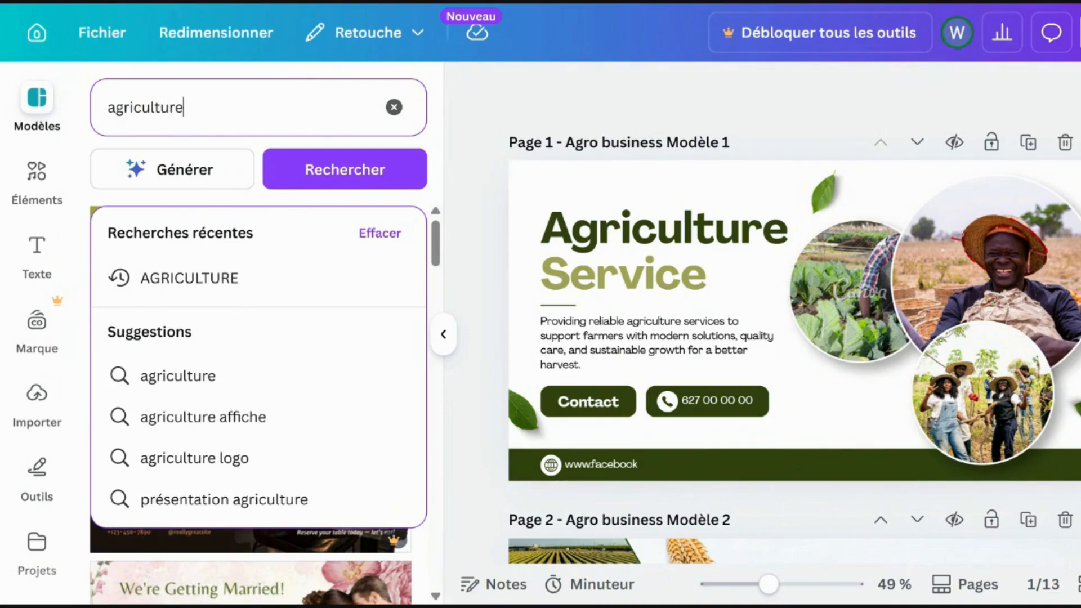
pyautogui.press('Return')
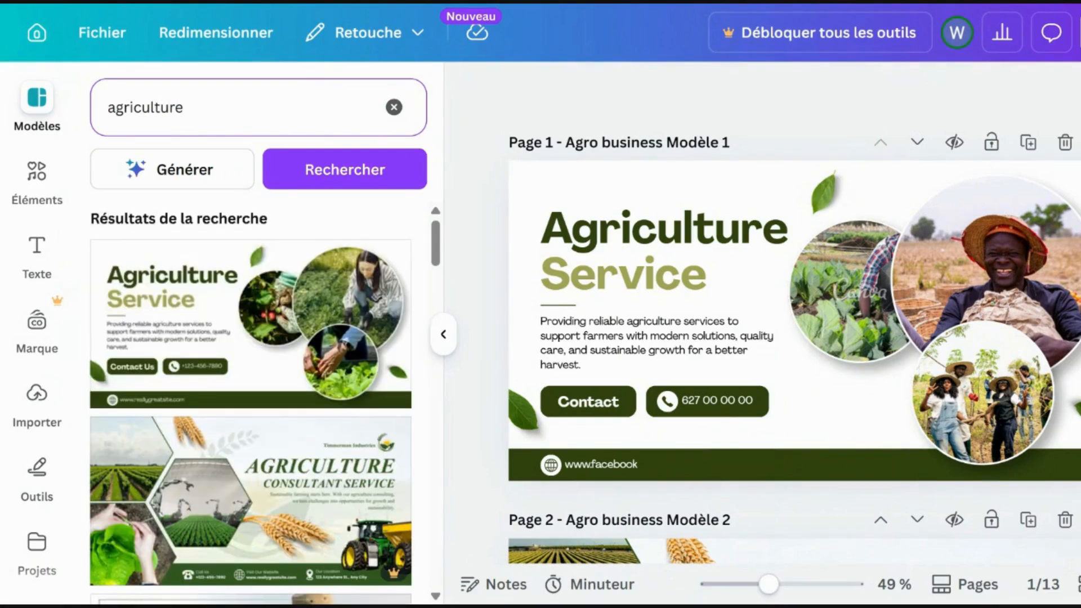
pyautogui.scroll(-3, 224, 436)
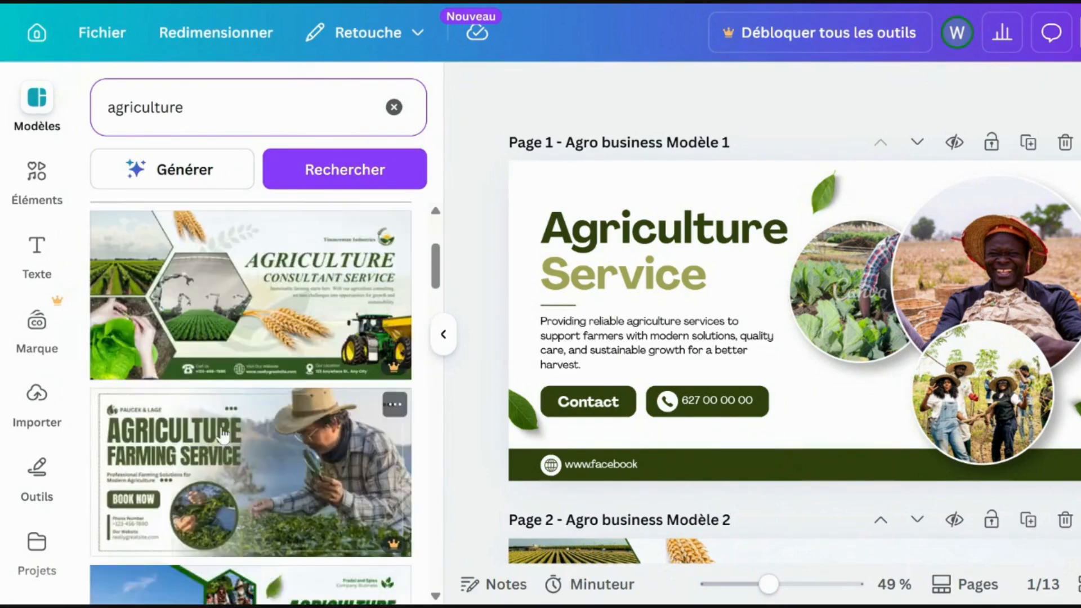
pyautogui.scroll(-7, 222, 432)
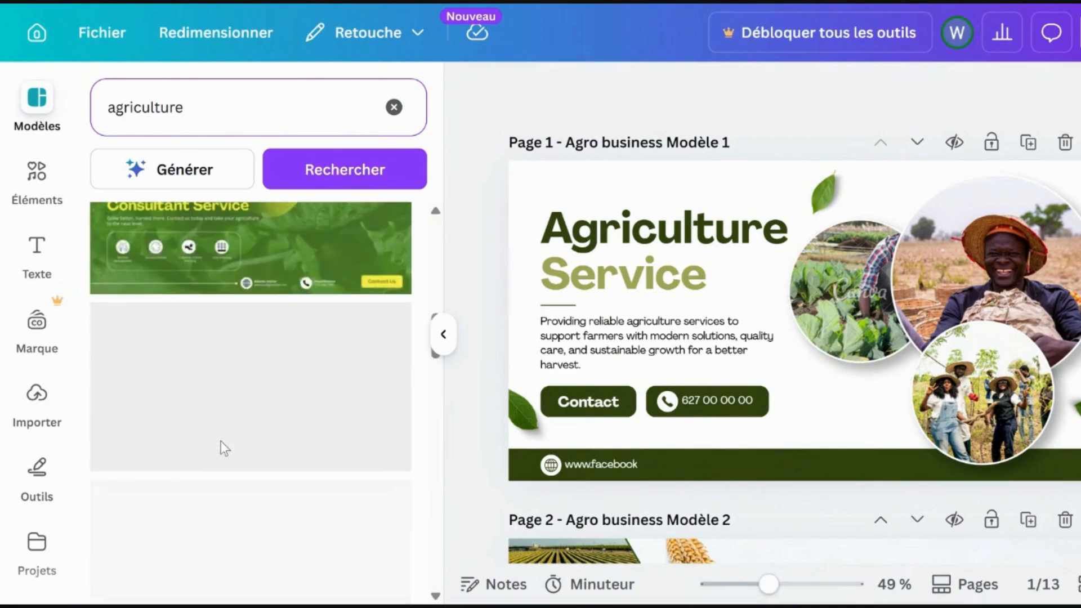
pyautogui.scroll(10, 221, 440)
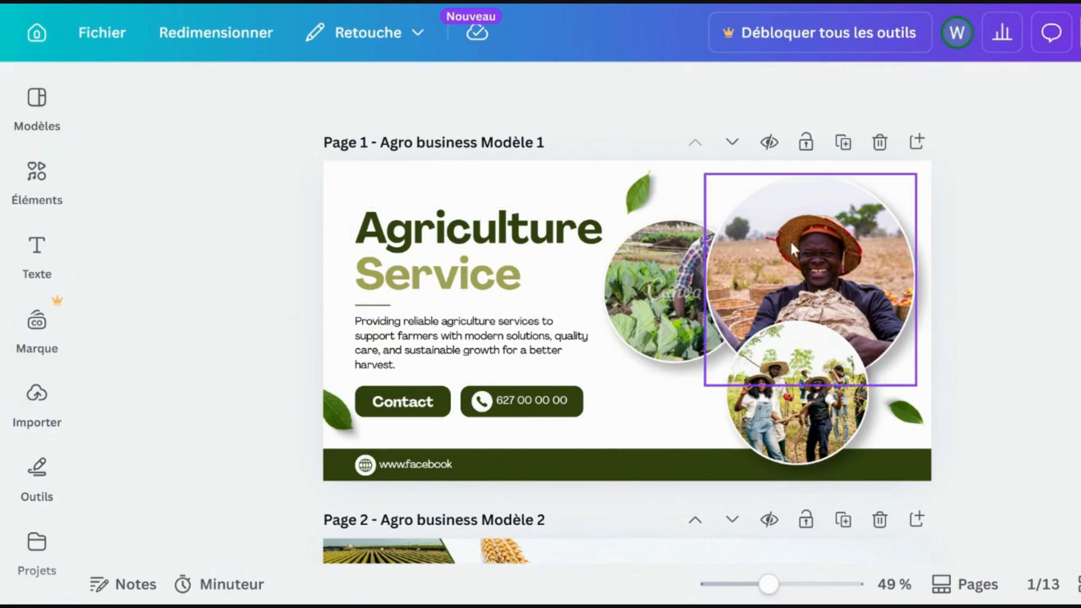
# Select the circular cabbage-field photo on page 1, open the uploaded images and look over the other available asset sources.
pyautogui.click(643, 270)
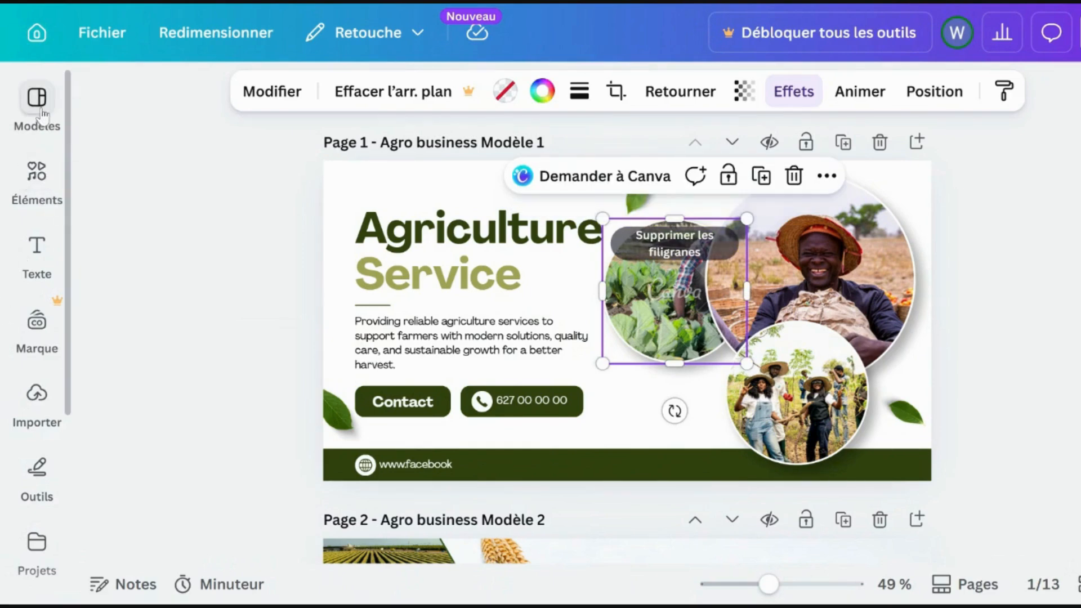
pyautogui.click(36, 394)
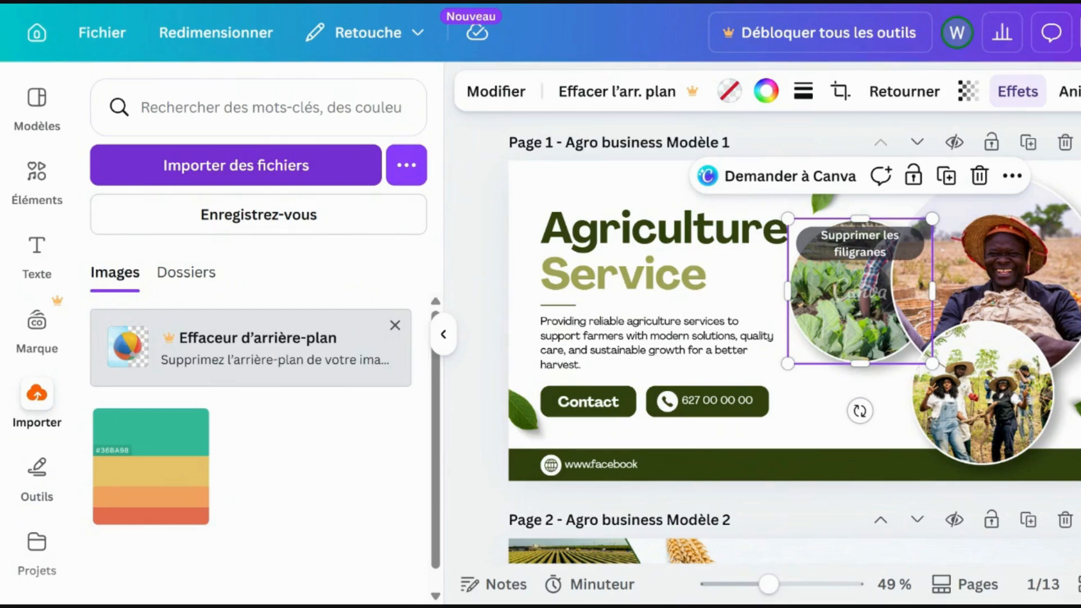
pyautogui.scroll(-3, 42, 422)
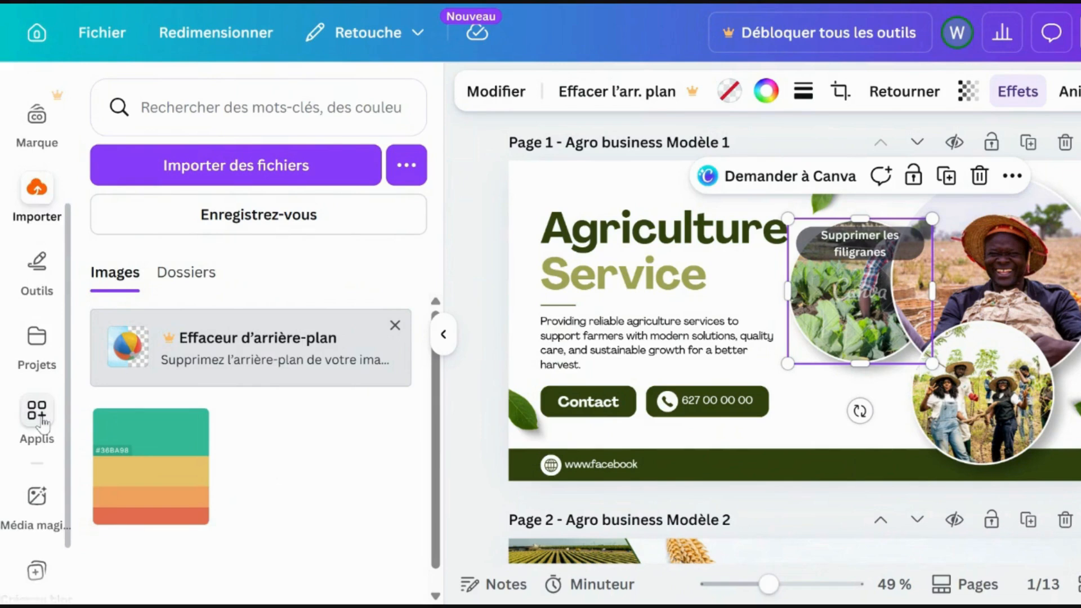
pyautogui.scroll(-2, 43, 423)
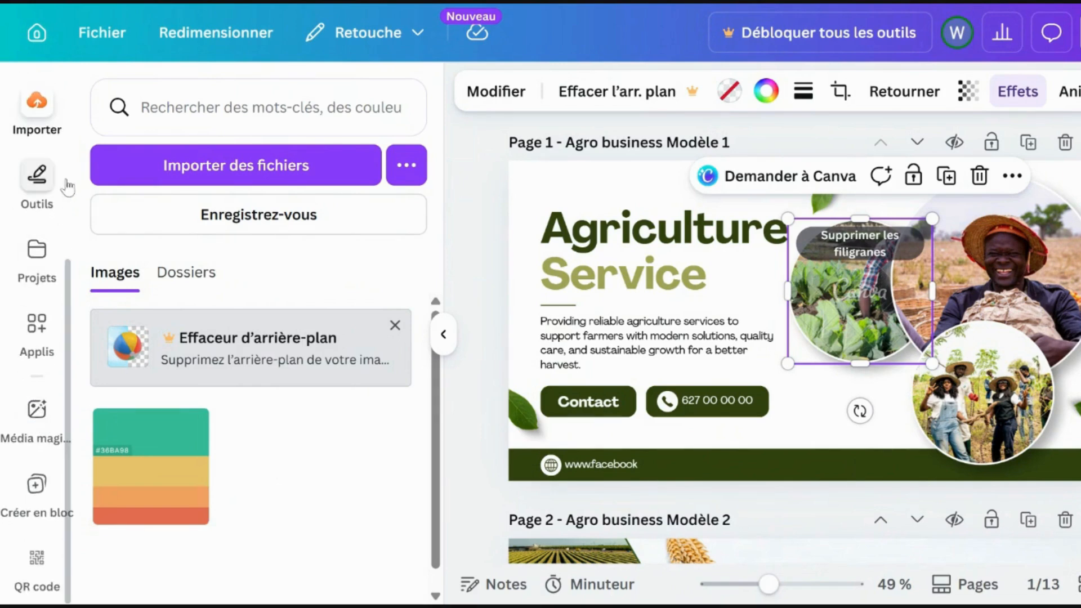
pyautogui.scroll(4, 62, 329)
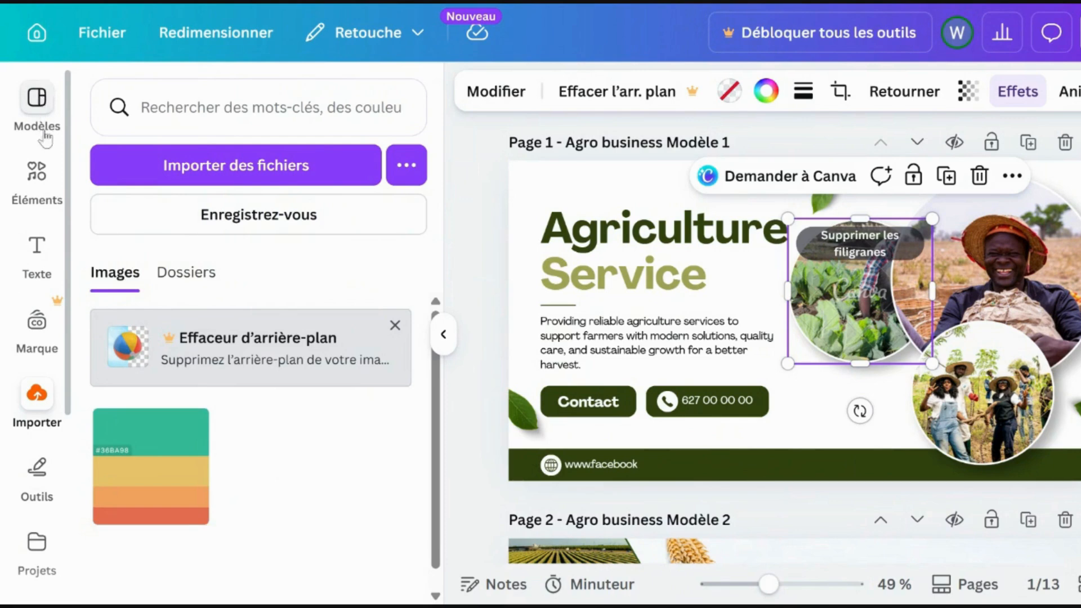
# Open the Photos category of the elements library and search it for "agriculture".
pyautogui.click(38, 176)
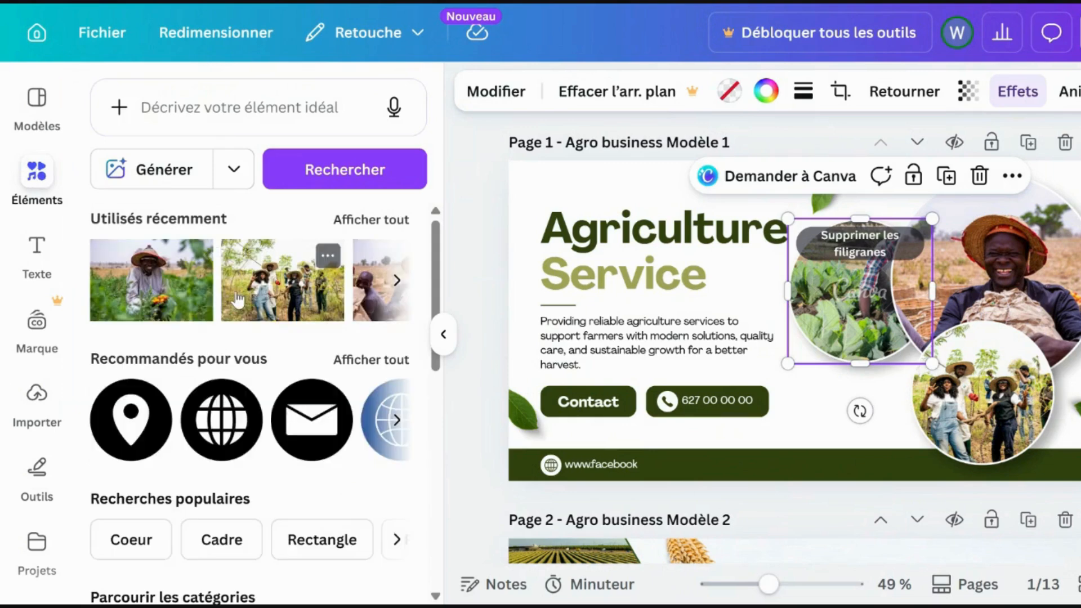
pyautogui.scroll(-5, 237, 304)
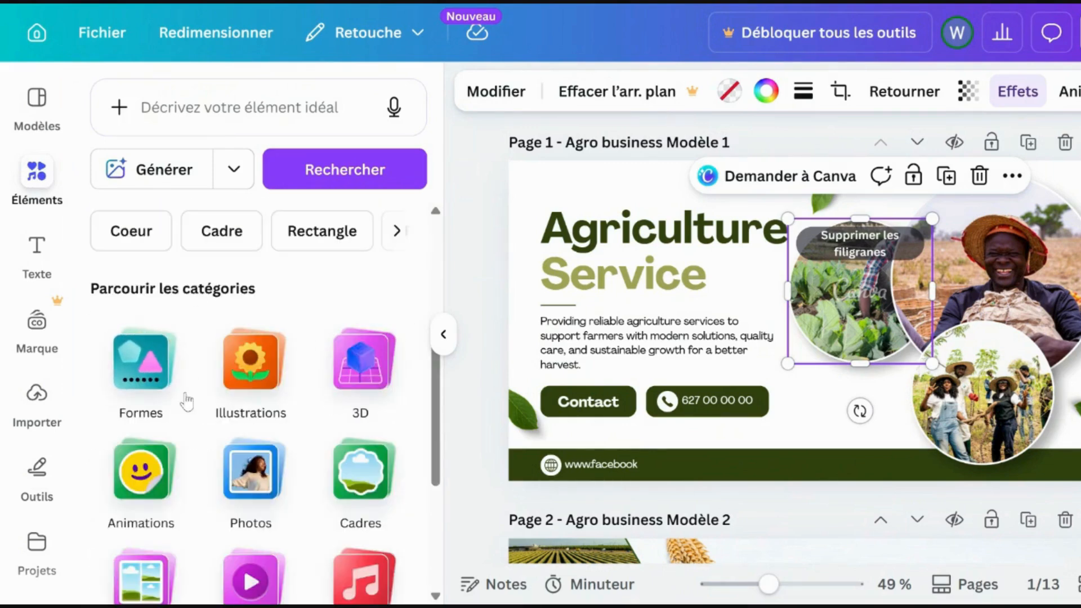
pyautogui.scroll(-2, 187, 401)
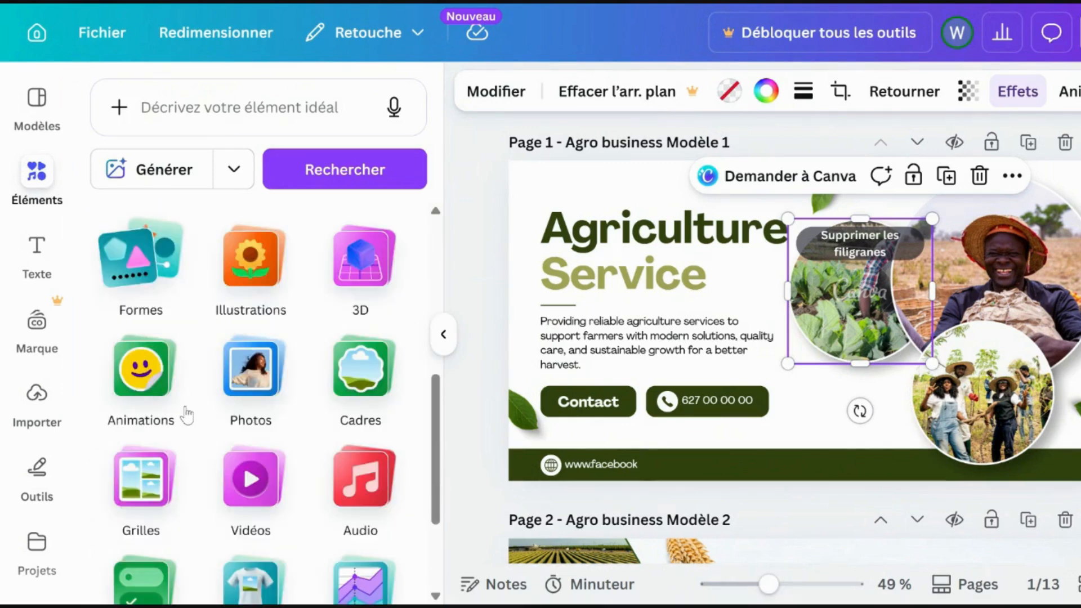
pyautogui.click(251, 378)
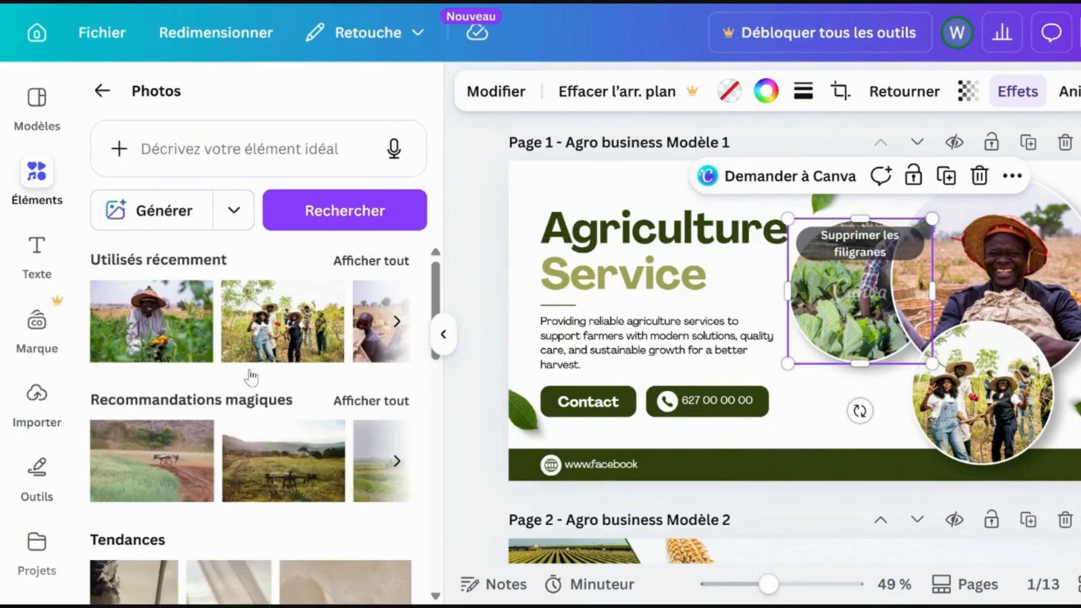
pyautogui.click(250, 150)
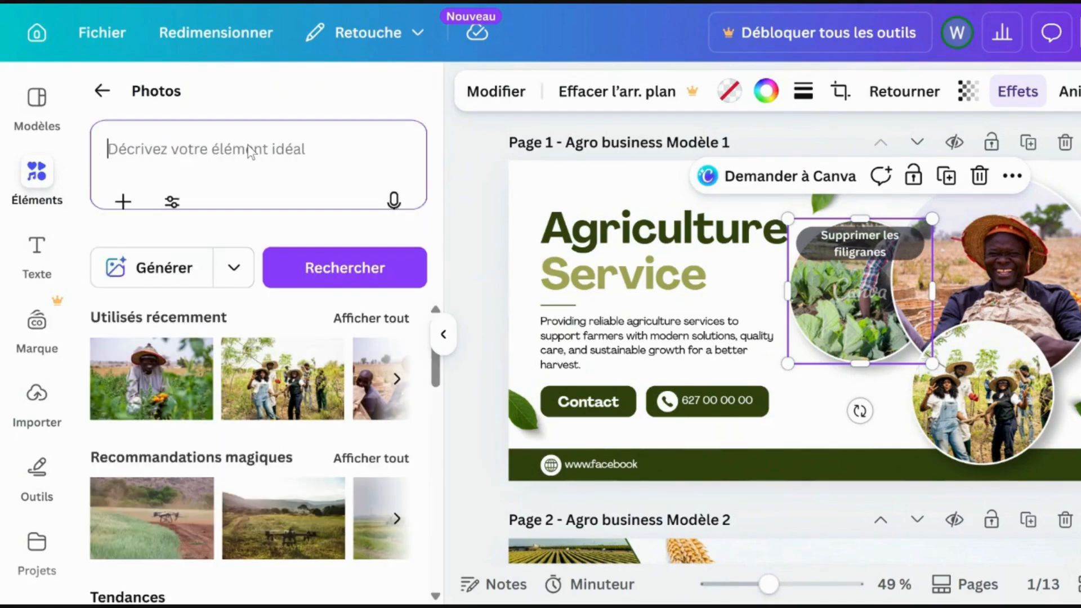
pyautogui.write('agricu')
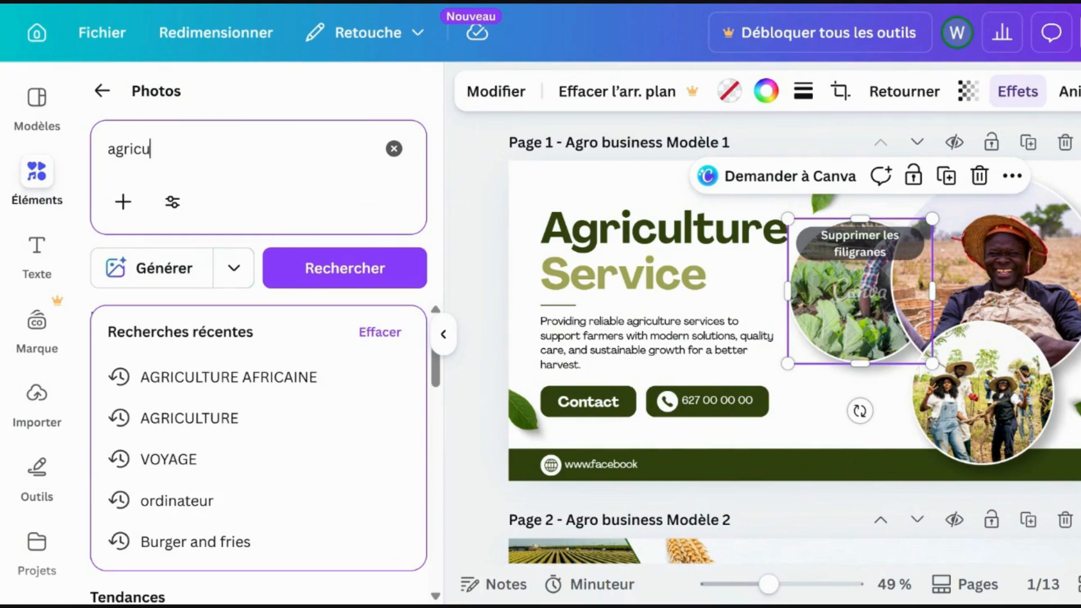
pyautogui.write('lture')
pyautogui.press('Return')
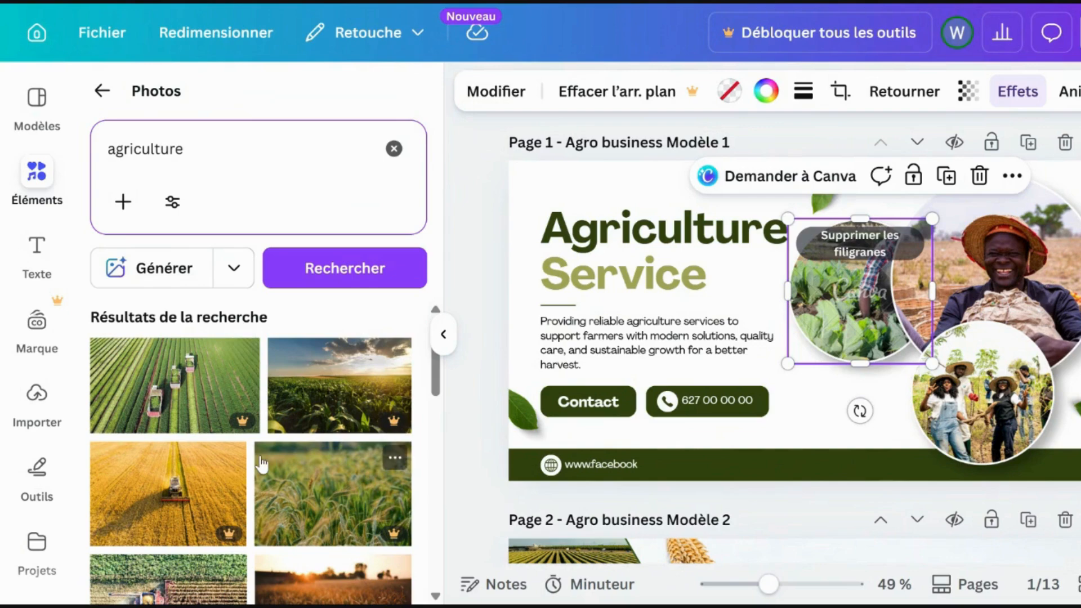
pyautogui.scroll(-2, 260, 463)
pyautogui.scroll(2, 261, 463)
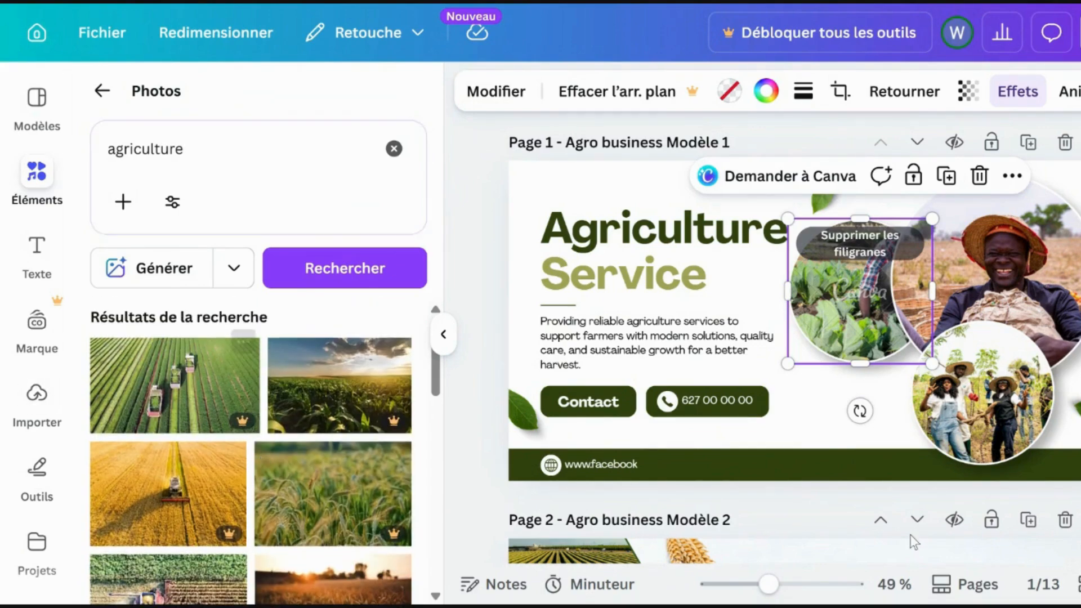
# Check the premium licence note on the first photo and examine the remaining agriculture photos.
pyautogui.click(185, 149)
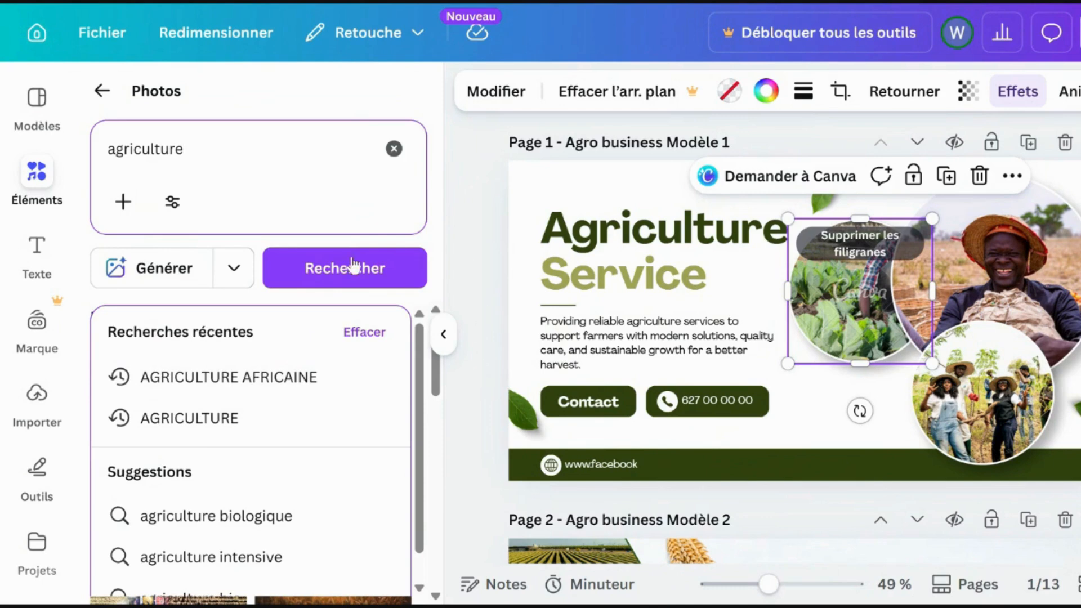
pyautogui.click(443, 194)
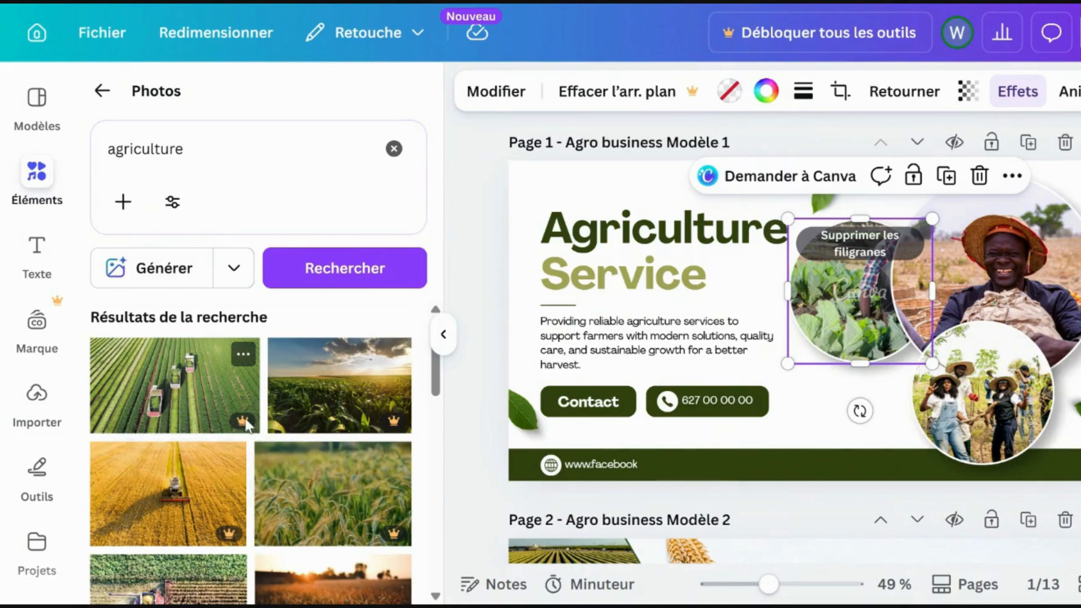
pyautogui.moveTo(243, 426)
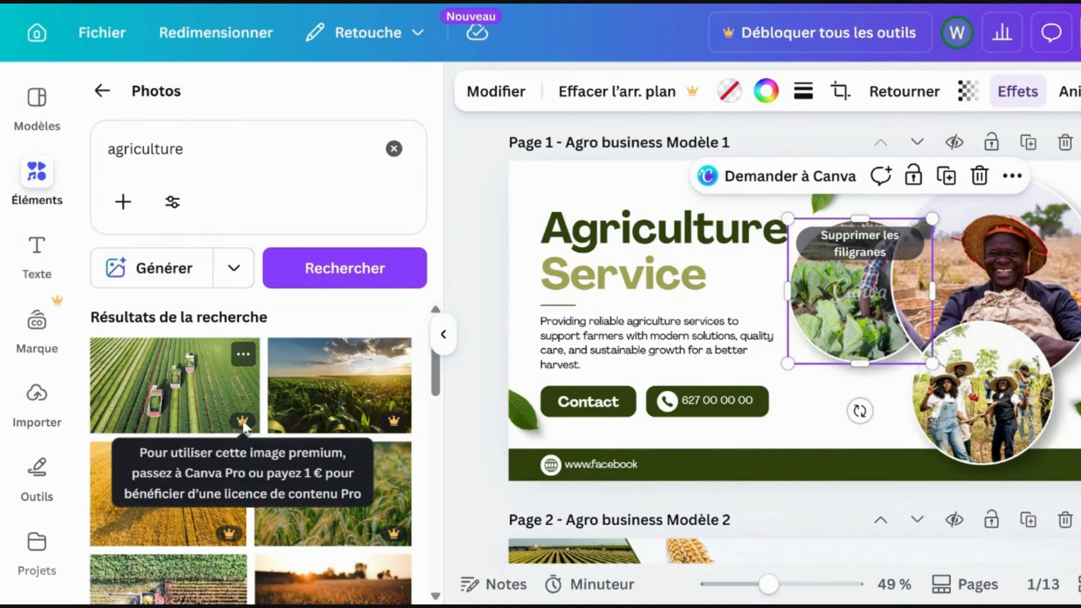
pyautogui.scroll(-2, 315, 515)
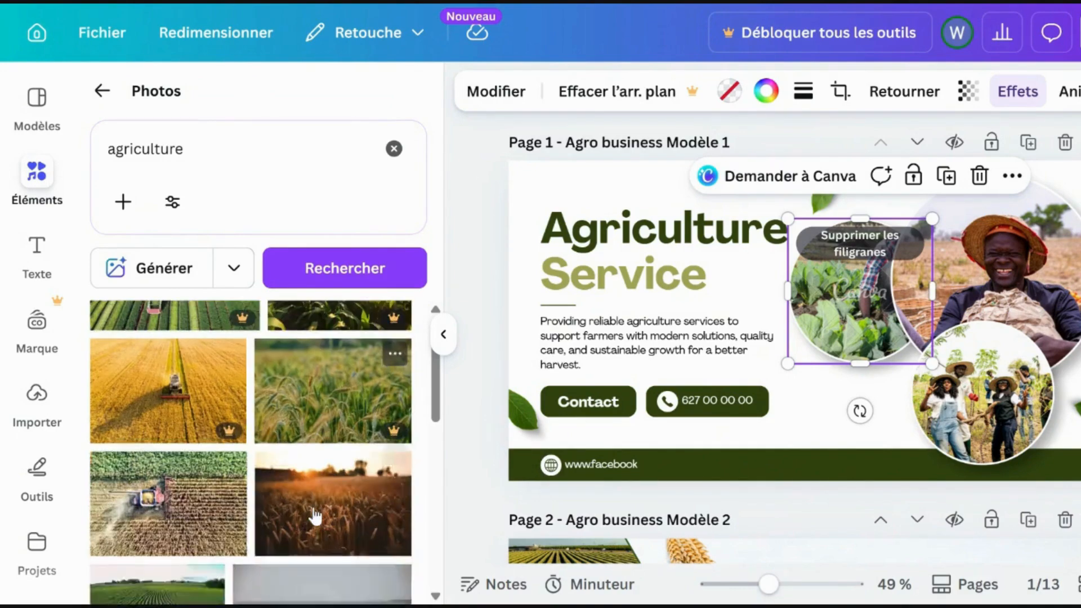
pyautogui.scroll(-2, 315, 515)
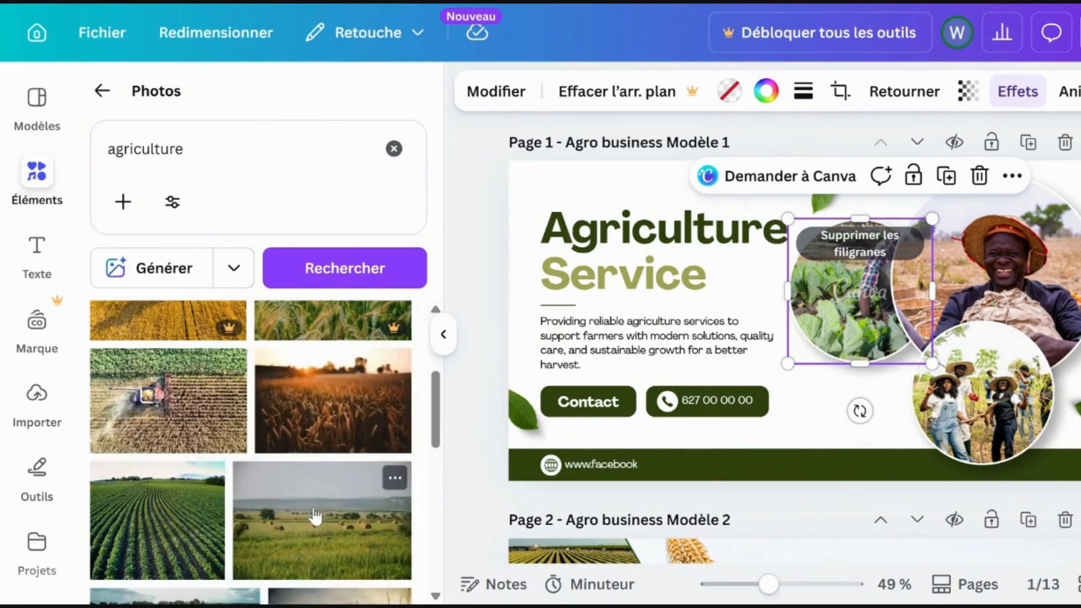
pyautogui.scroll(-5, 315, 515)
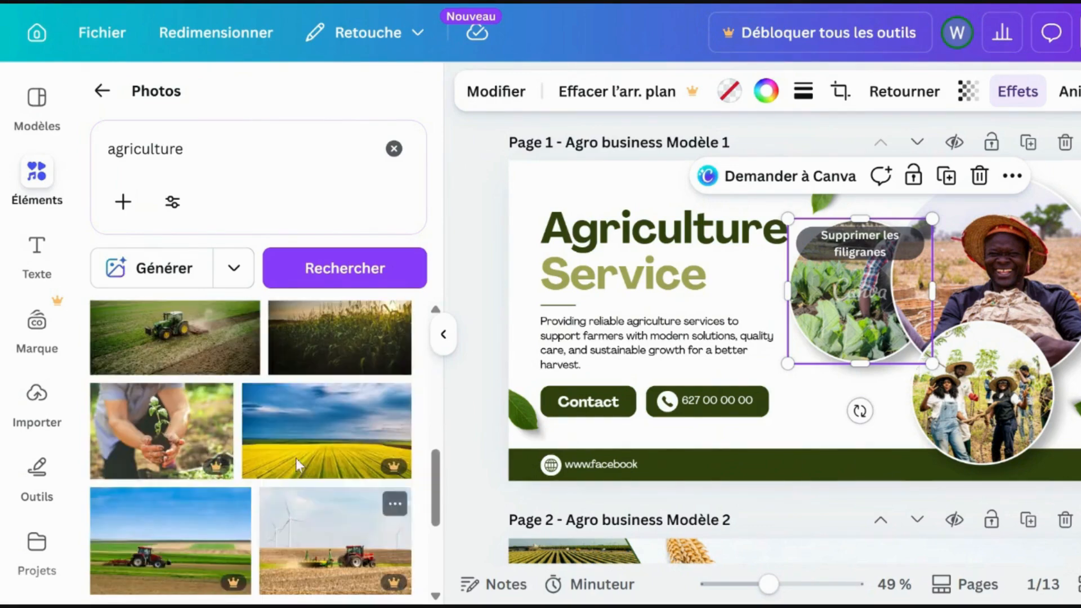
# Refine the photo search to "agriculture africaine".
pyautogui.click(183, 148)
pyautogui.write('afr')
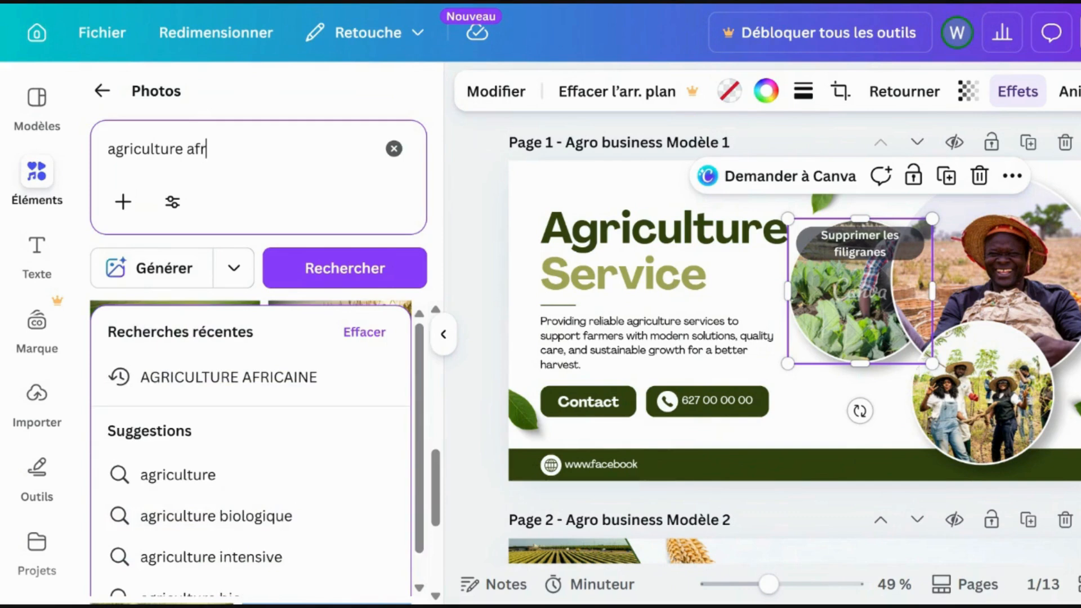
pyautogui.write('icaine')
pyautogui.press('Return')
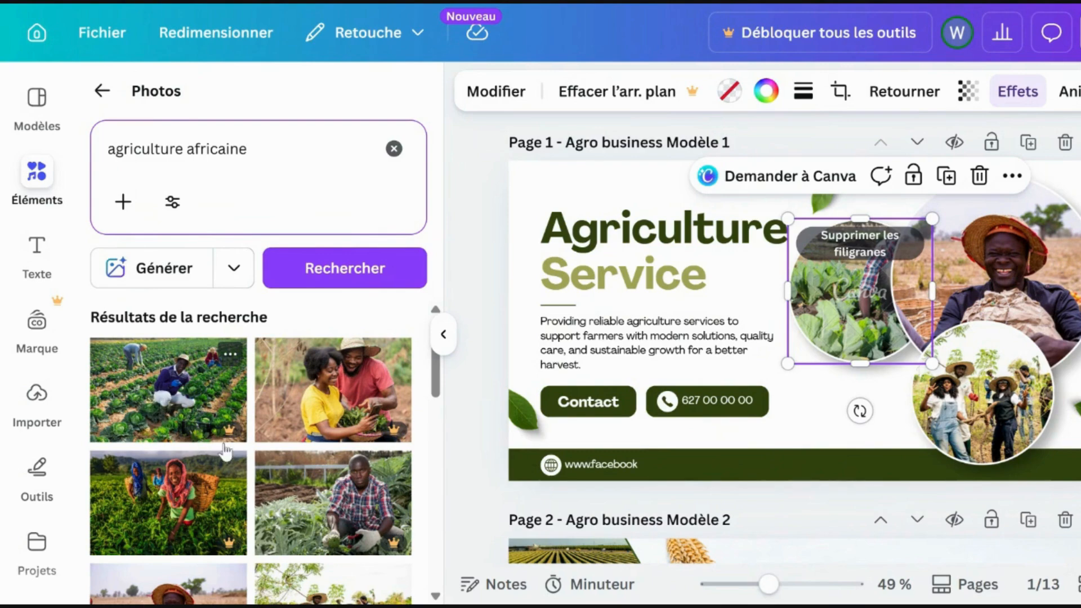
# Place the smiling farmer photo in the large circular frame and the farmers' group photo in the lower circular frame on page 1.
pyautogui.scroll(-4, 331, 531)
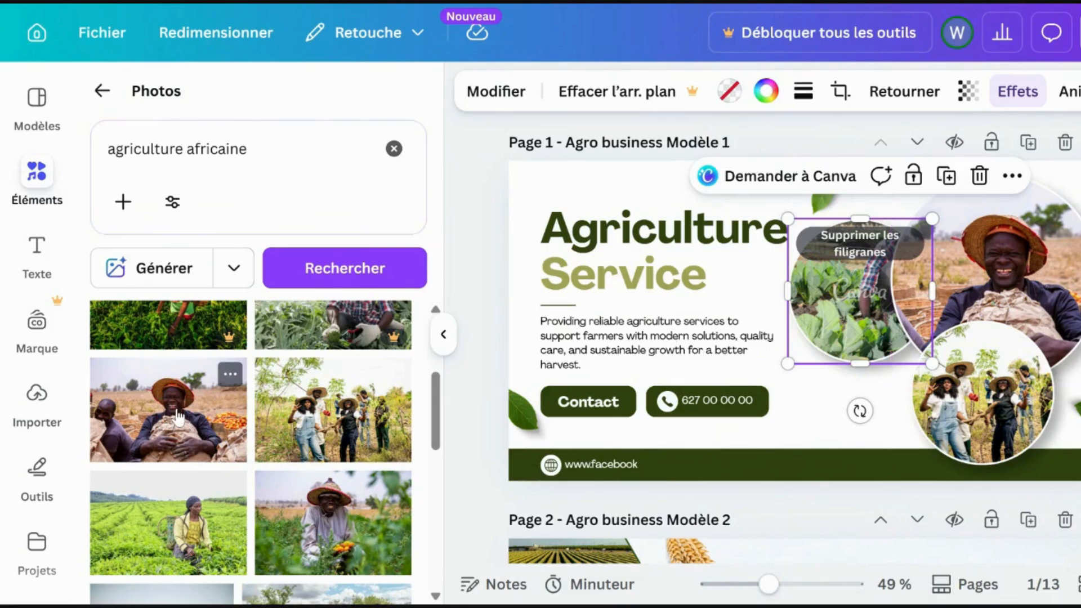
pyautogui.moveTo(176, 418); pyautogui.dragTo(1064, 260)
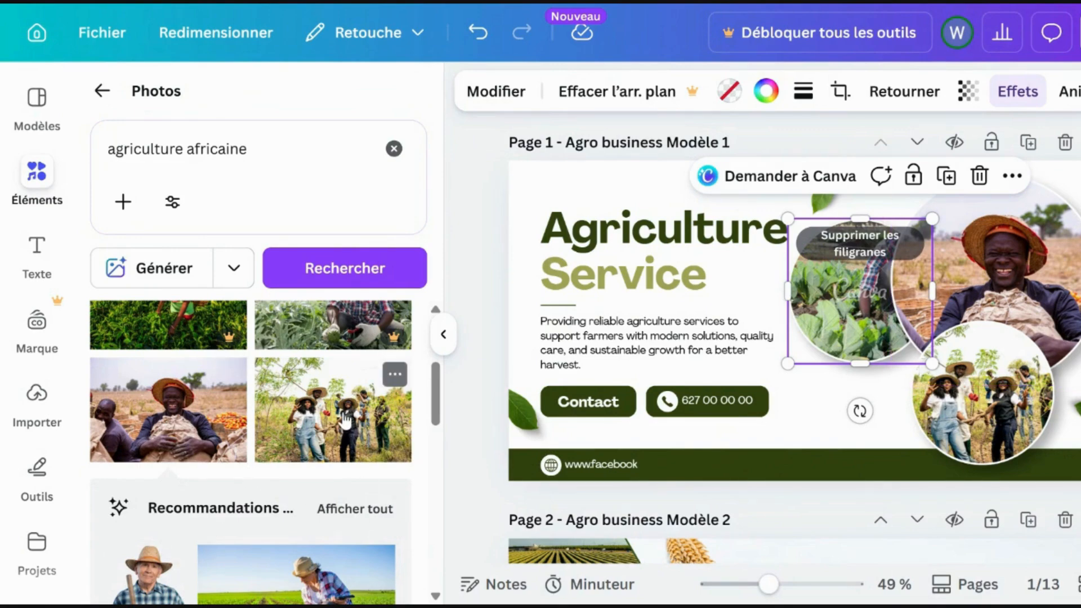
pyautogui.moveTo(345, 419); pyautogui.dragTo(982, 394)
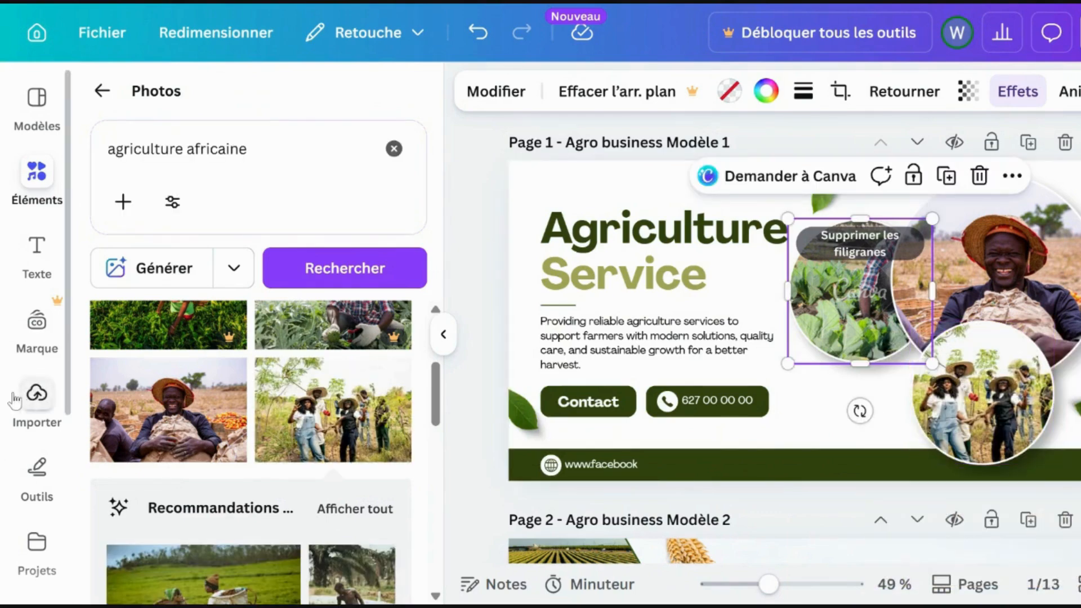
# Place the photo of farmers hoeing a field in the remaining smaller circular frame on page 1 and collapse the photo results.
pyautogui.scroll(-2, 36, 427)
pyautogui.scroll(-3, 281, 450)
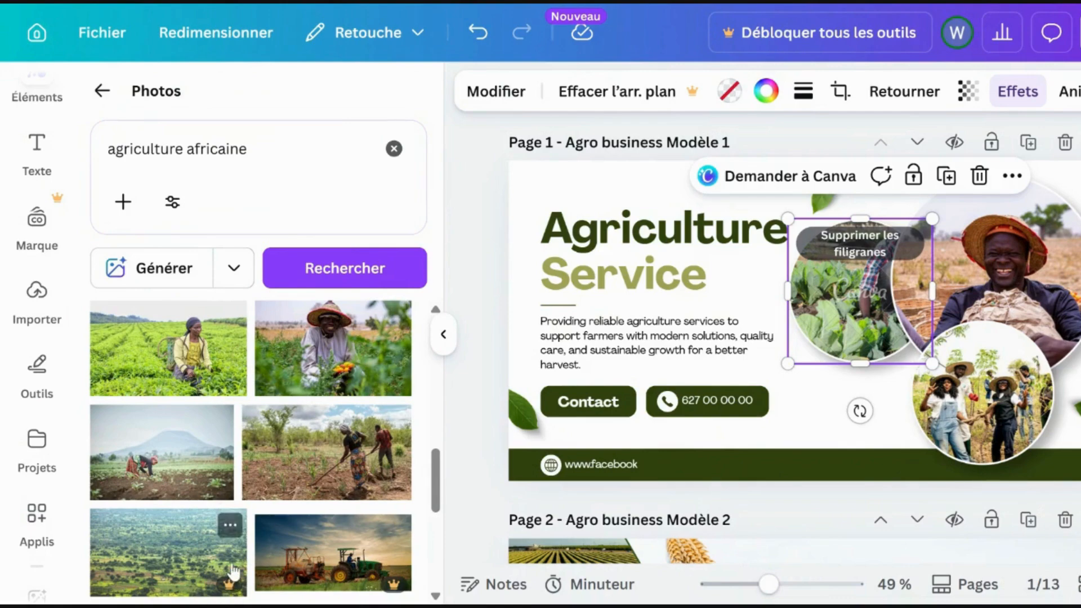
pyautogui.scroll(-2, 231, 579)
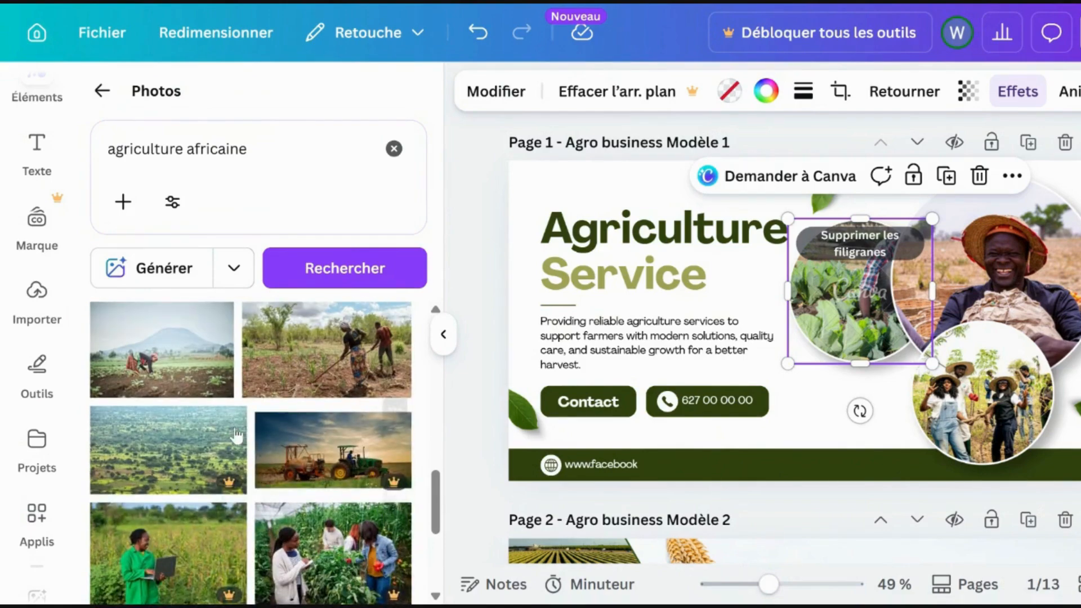
pyautogui.moveTo(328, 360); pyautogui.dragTo(847, 316)
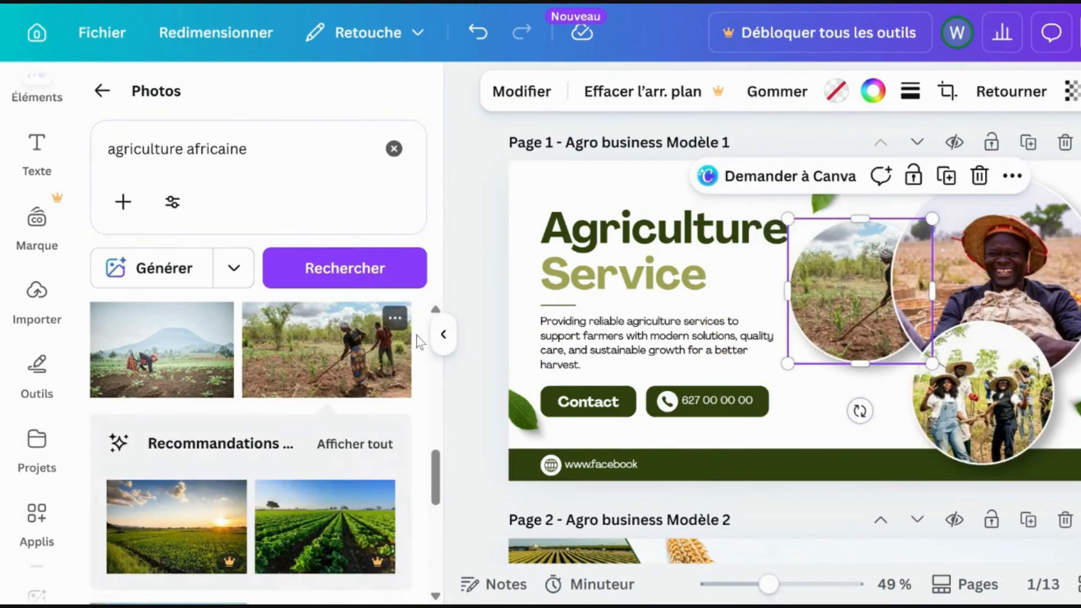
pyautogui.click(443, 333)
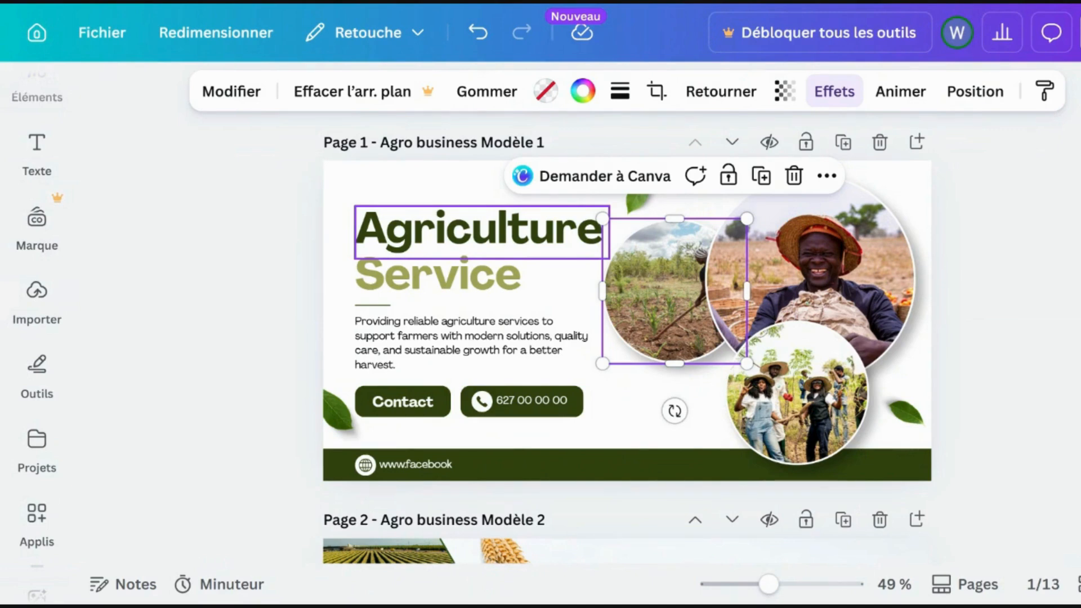
# Replace the "Agriculture" heading on page 1 with "Maraichage Bio".
pyautogui.click(520, 241)
pyautogui.doubleClick(521, 240)
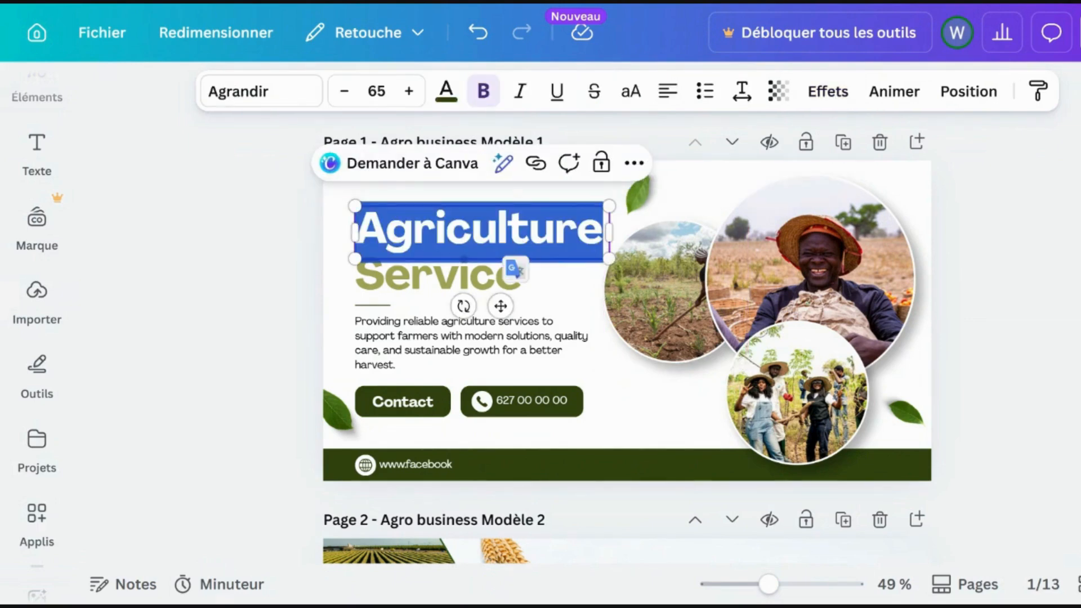
pyautogui.click(474, 236)
pyautogui.doubleClick(474, 236)
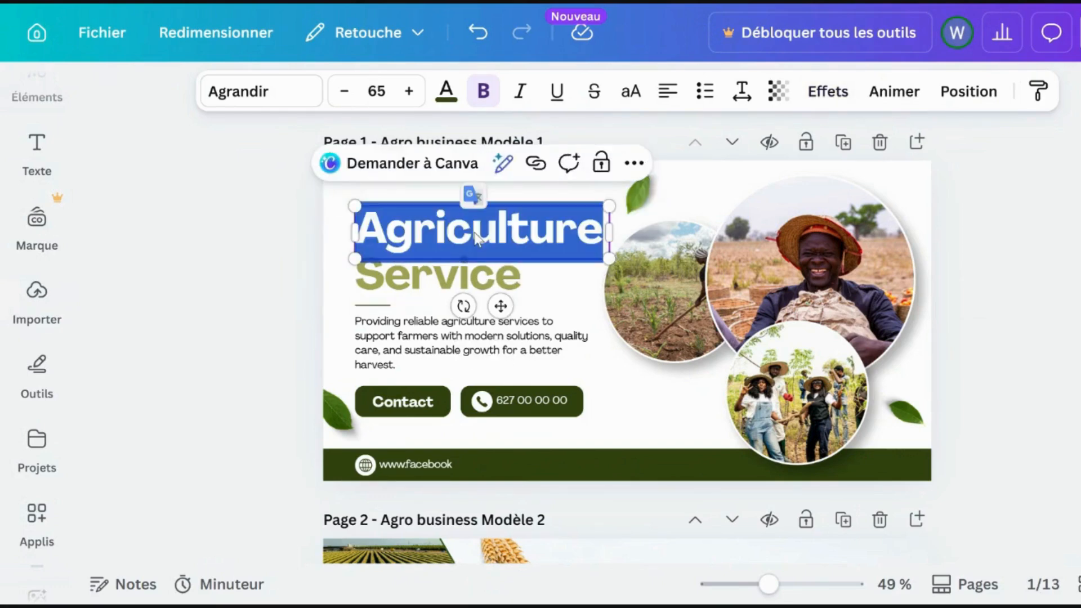
pyautogui.write('Maraicha')
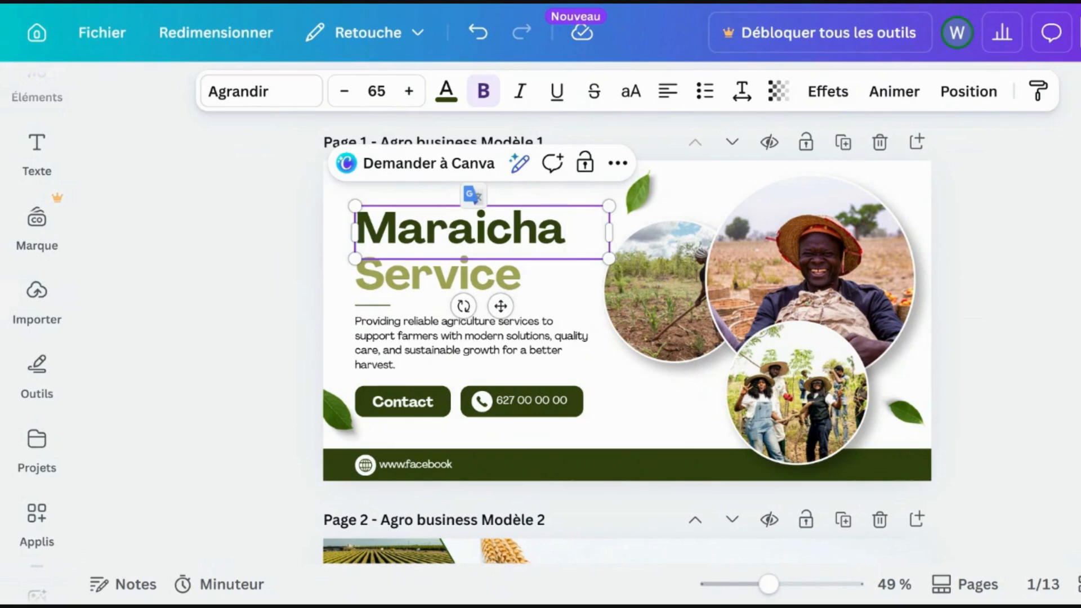
pyautogui.write('ge')
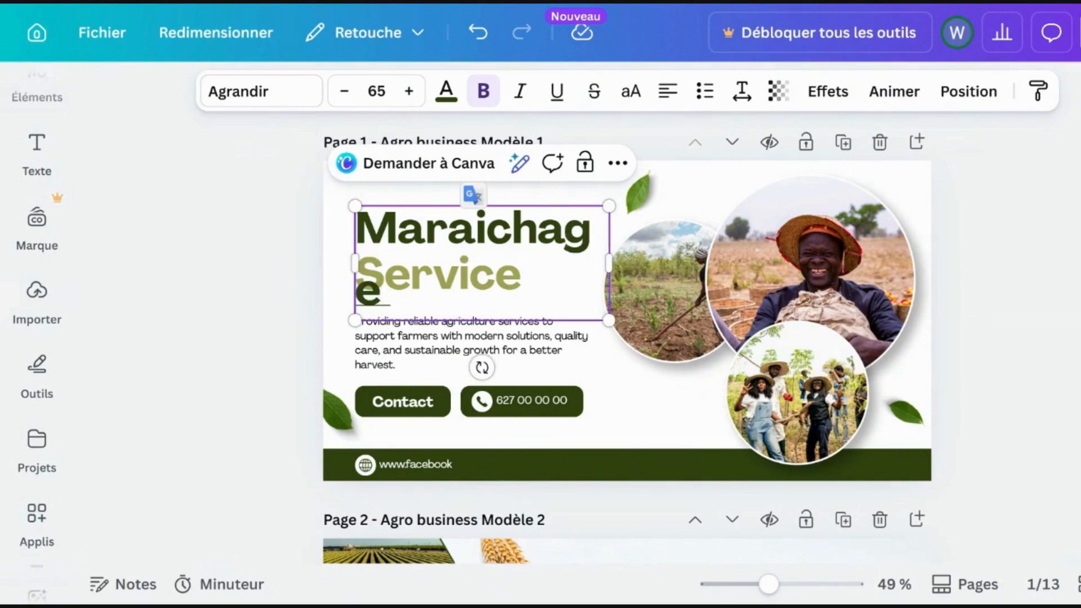
pyautogui.write(' Bio')
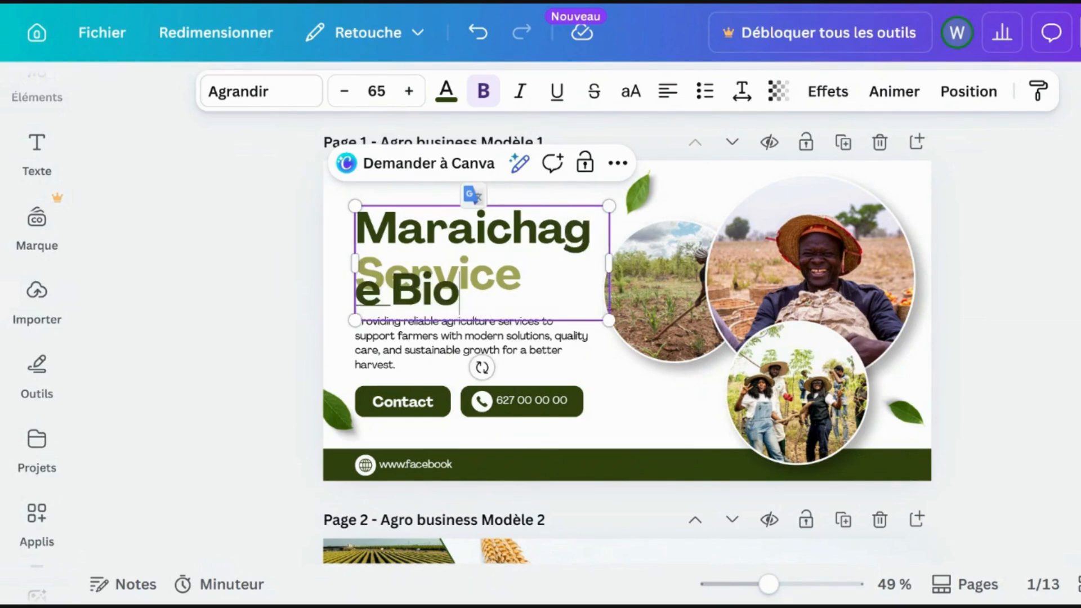
pyautogui.click(616, 403)
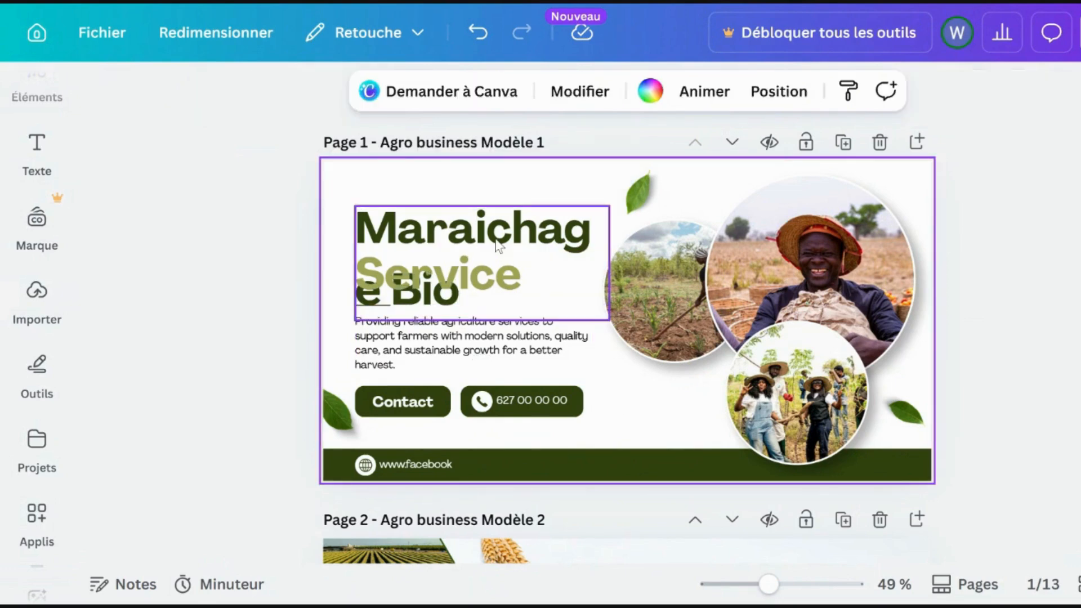
# Reduce the "Maraichage Bio" heading's font size to 42 and adjust it to 48 so it fits on one line.
pyautogui.click(495, 242)
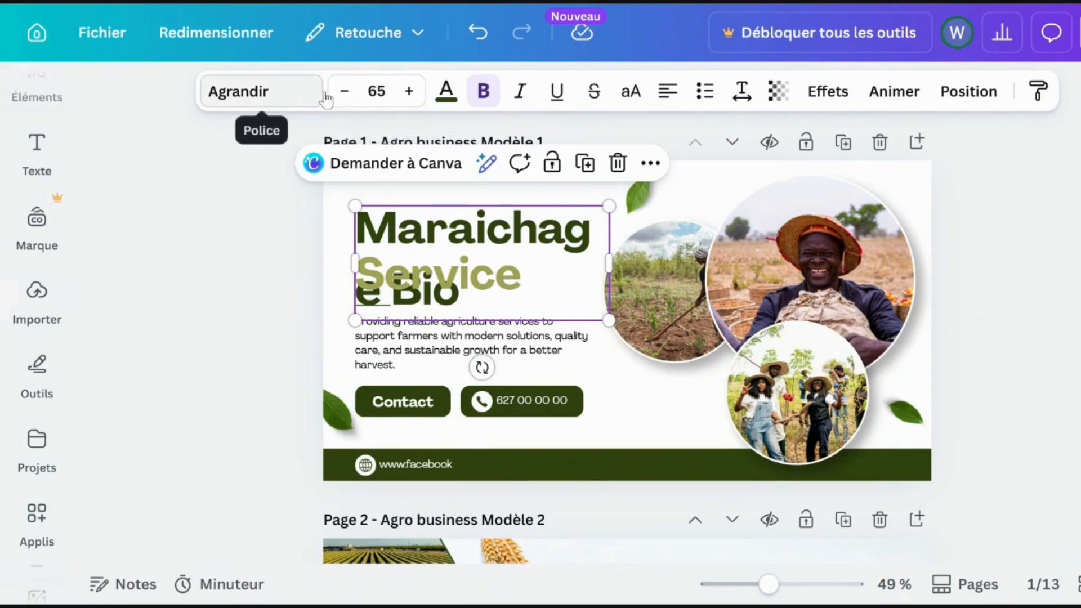
pyautogui.click(376, 90)
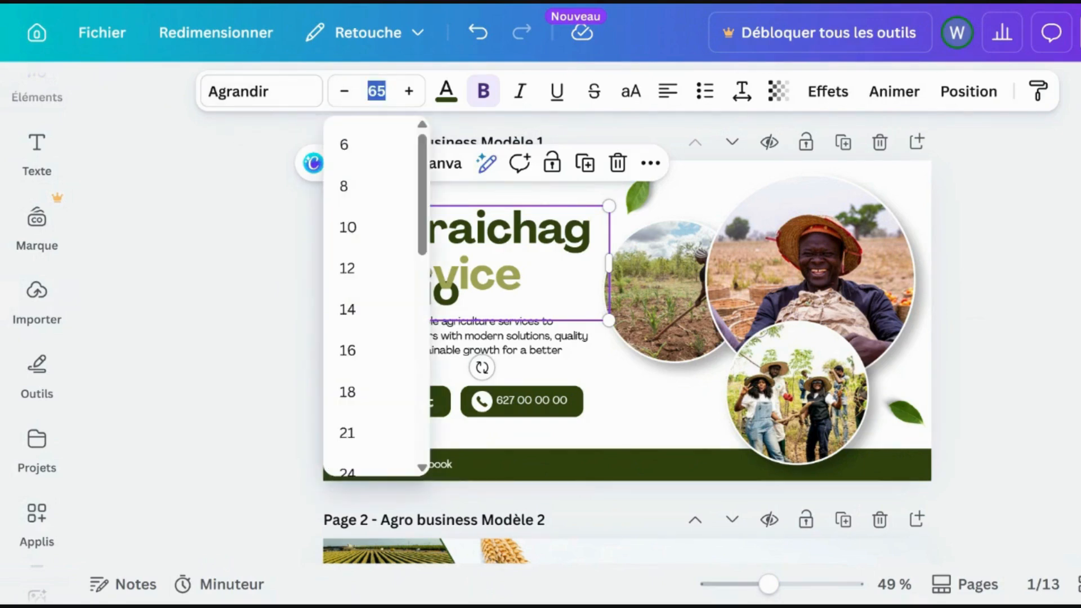
pyautogui.scroll(-4, 362, 351)
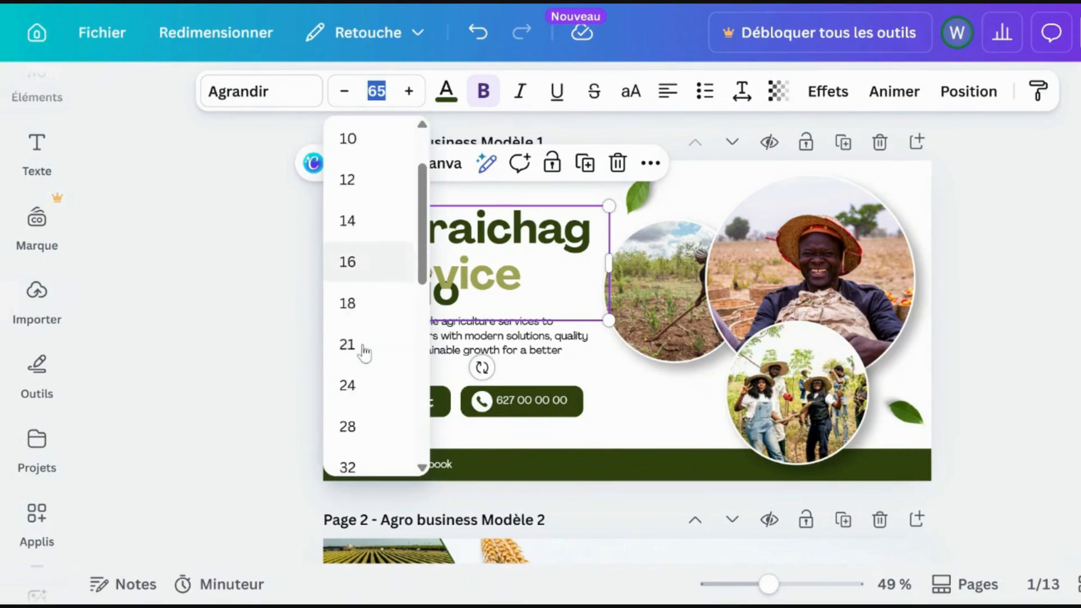
pyautogui.scroll(-5, 362, 349)
pyautogui.scroll(2, 362, 350)
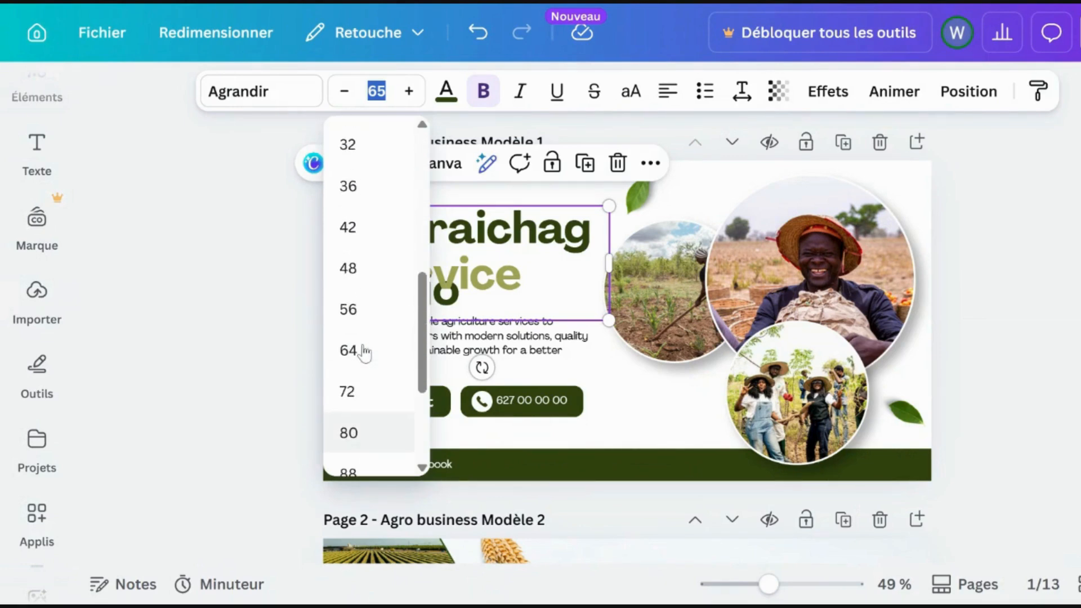
pyautogui.click(352, 239)
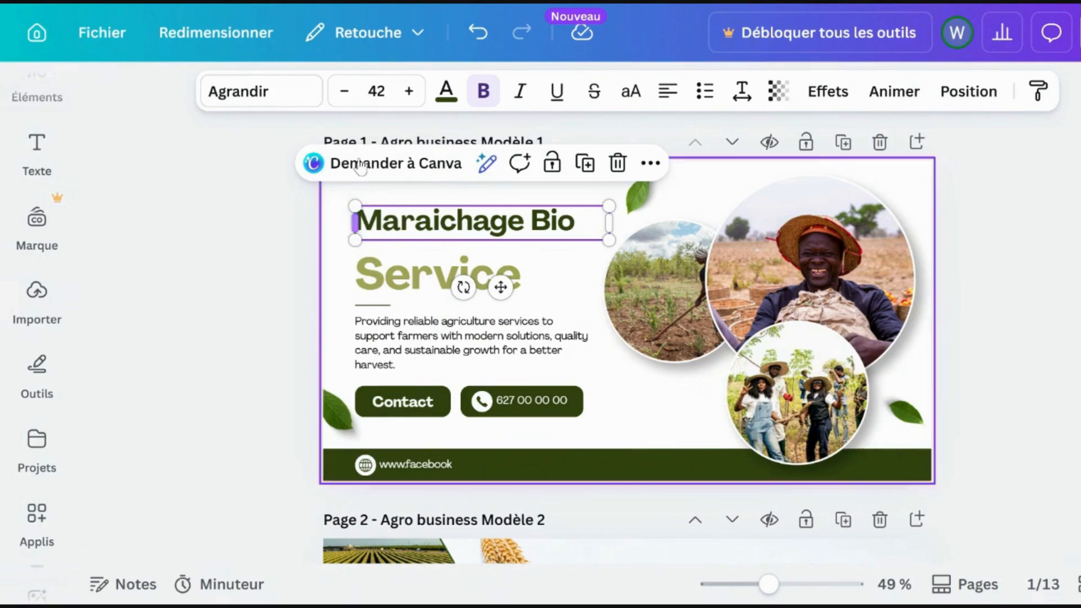
pyautogui.click(376, 91)
pyautogui.scroll(-2, 357, 415)
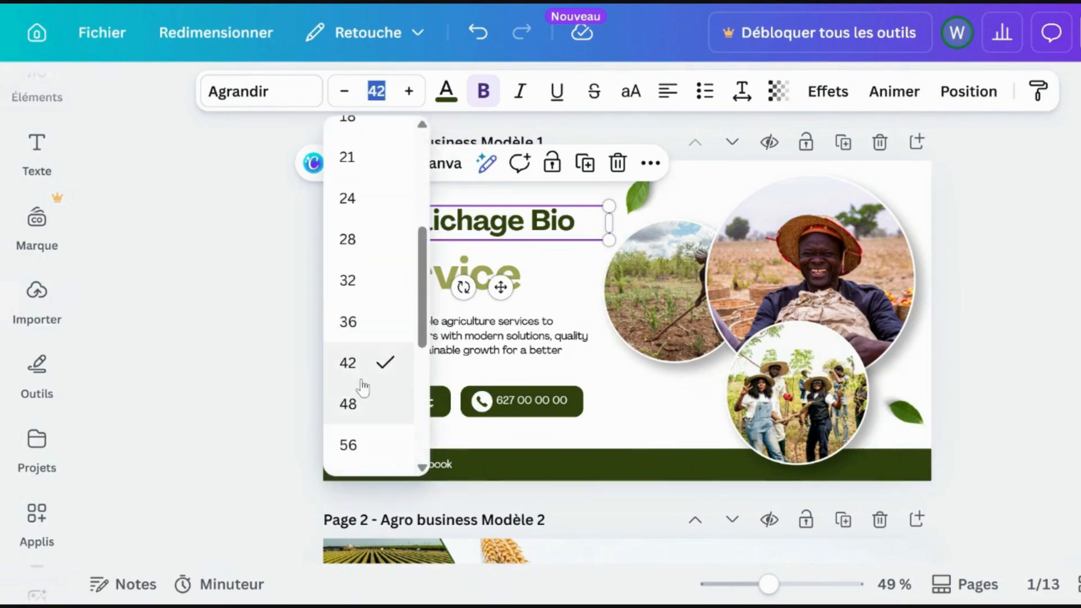
pyautogui.click(356, 403)
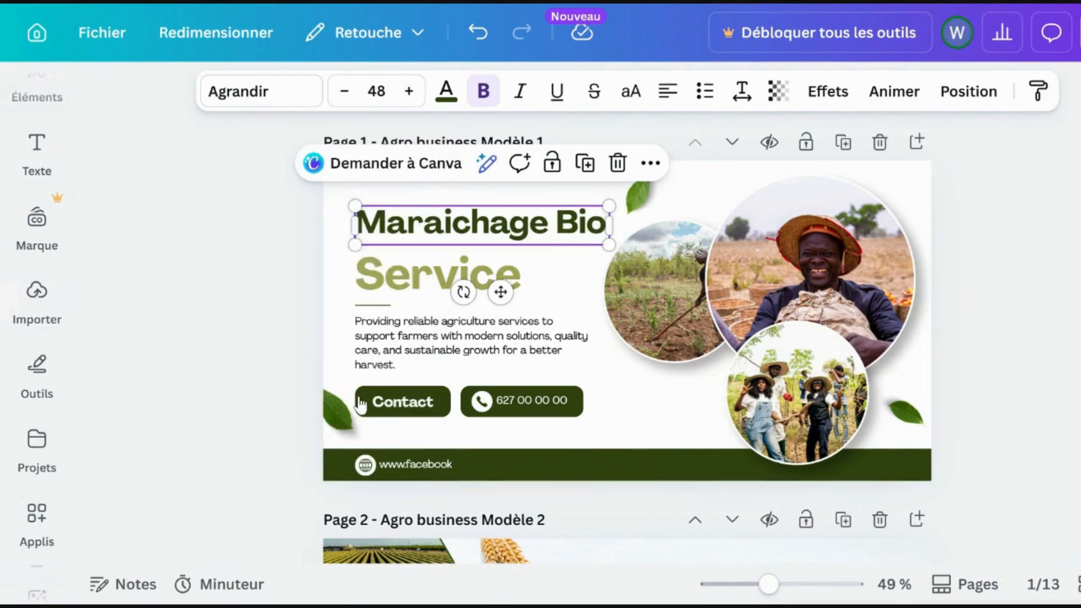
# Replace the "Service" subtitle with "Guinée" and the description with "Production et commercialisation de légumes frais cultivés localement à Dubréka.".
pyautogui.doubleClick(437, 276)
pyautogui.write('Guinée')
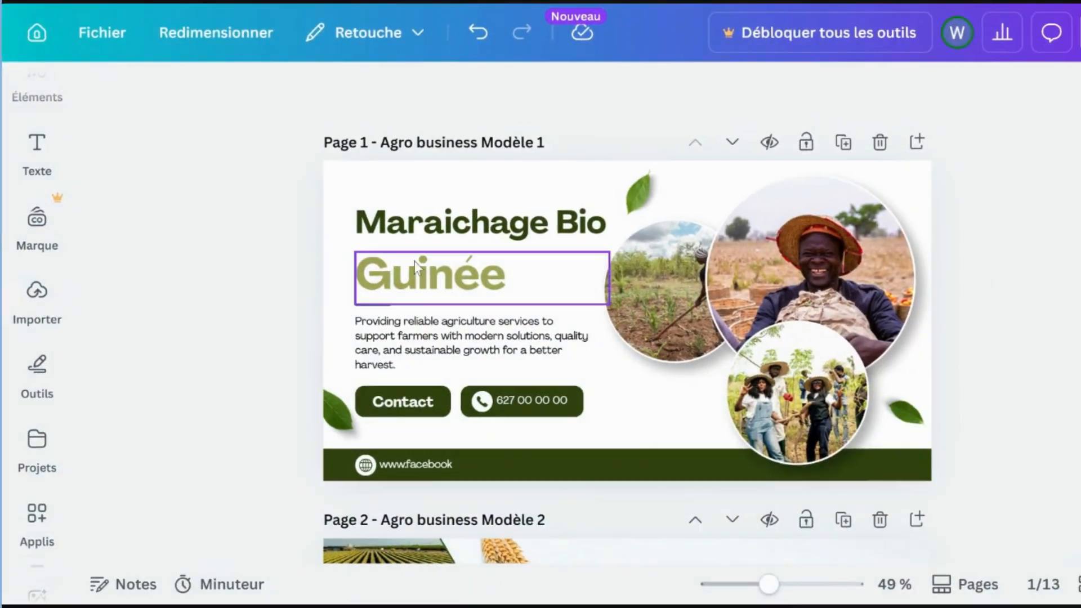
pyautogui.click(419, 334)
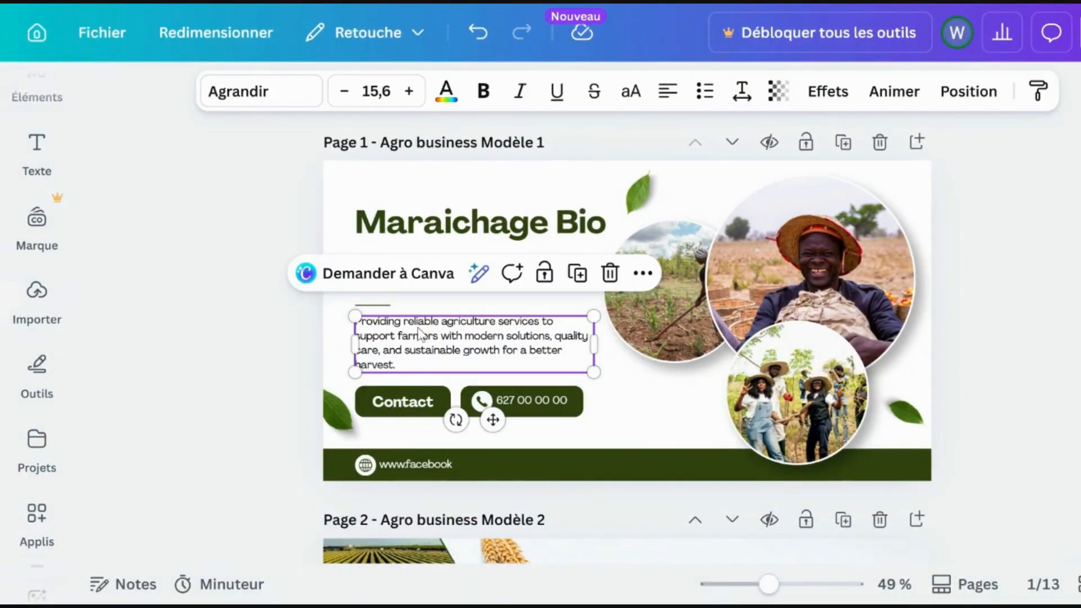
pyautogui.doubleClick(419, 334)
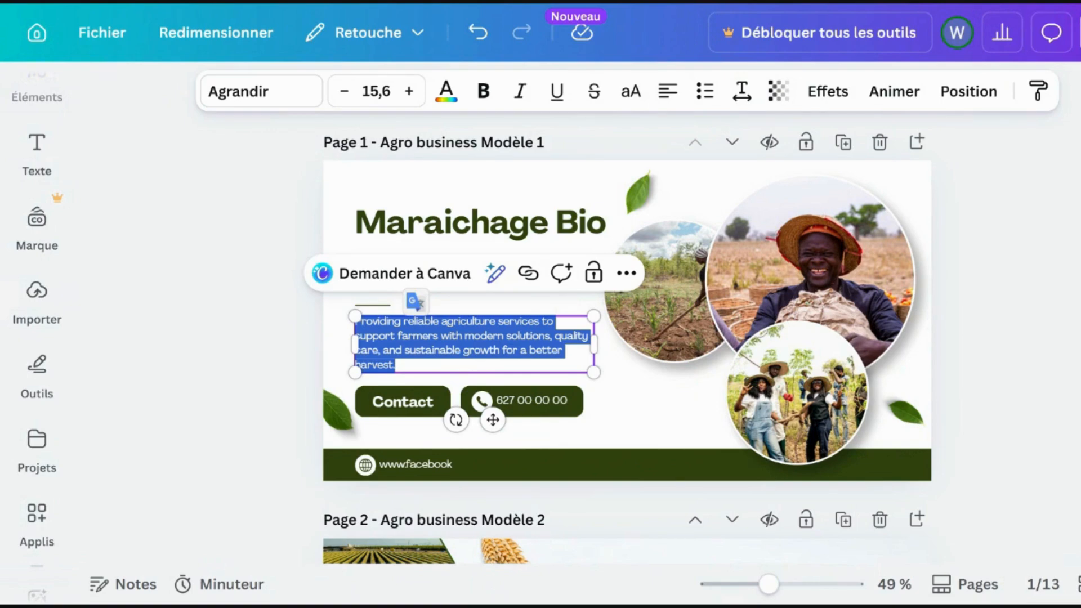
pyautogui.write('Production et commercialisation de légumes frais cultivés localement à Dubréka.')
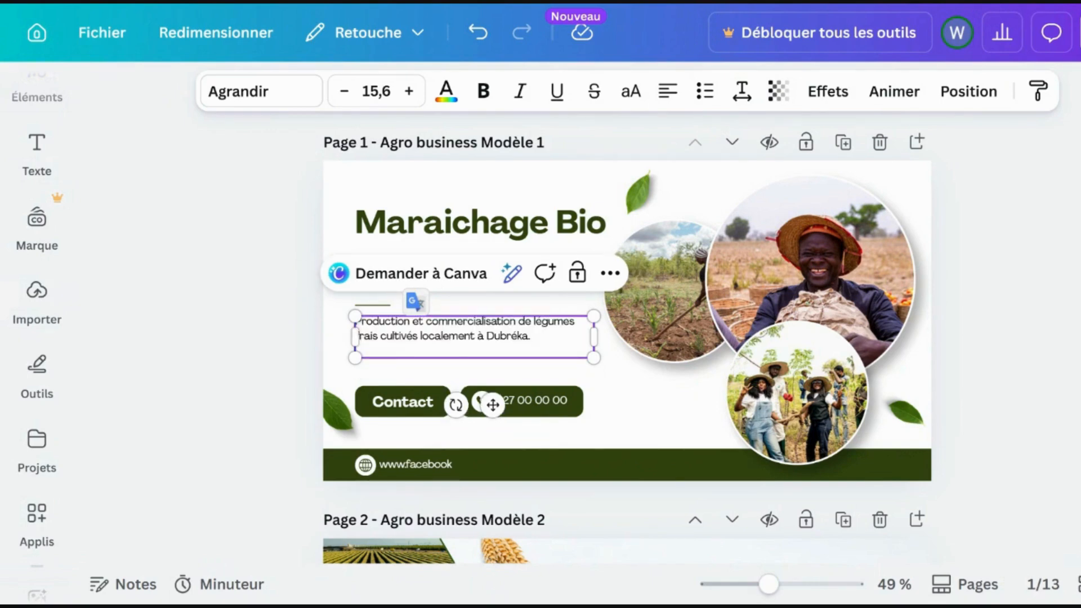
pyautogui.click(632, 388)
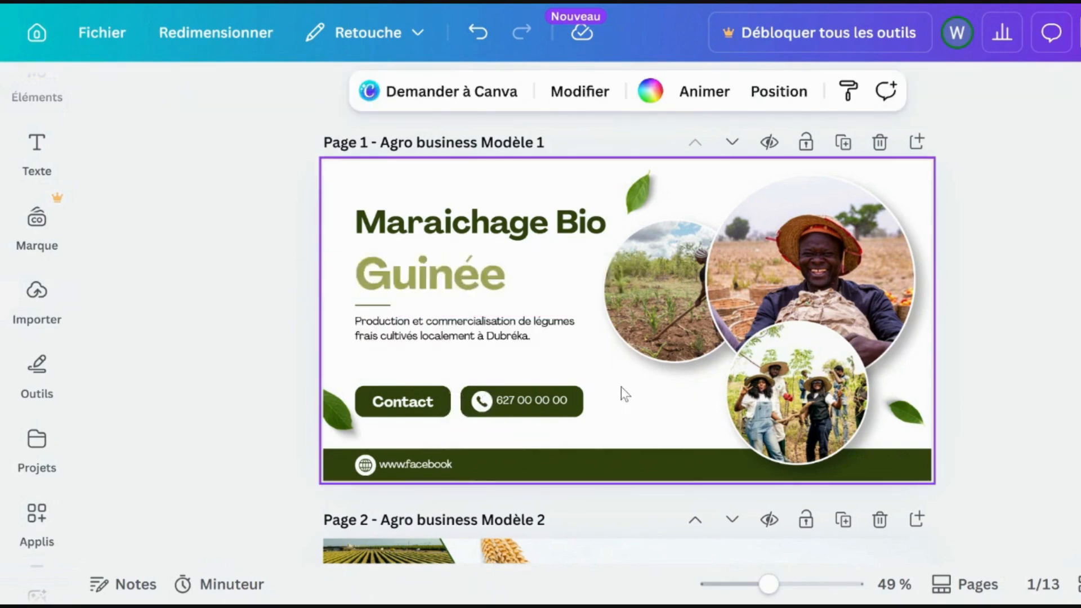
pyautogui.click(457, 344)
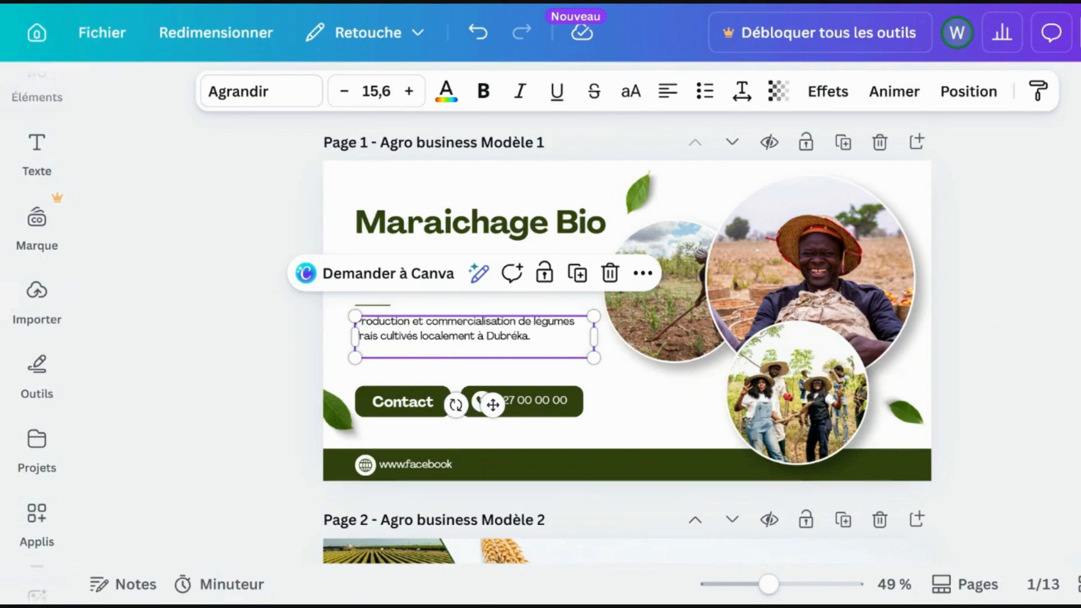
pyautogui.click(611, 388)
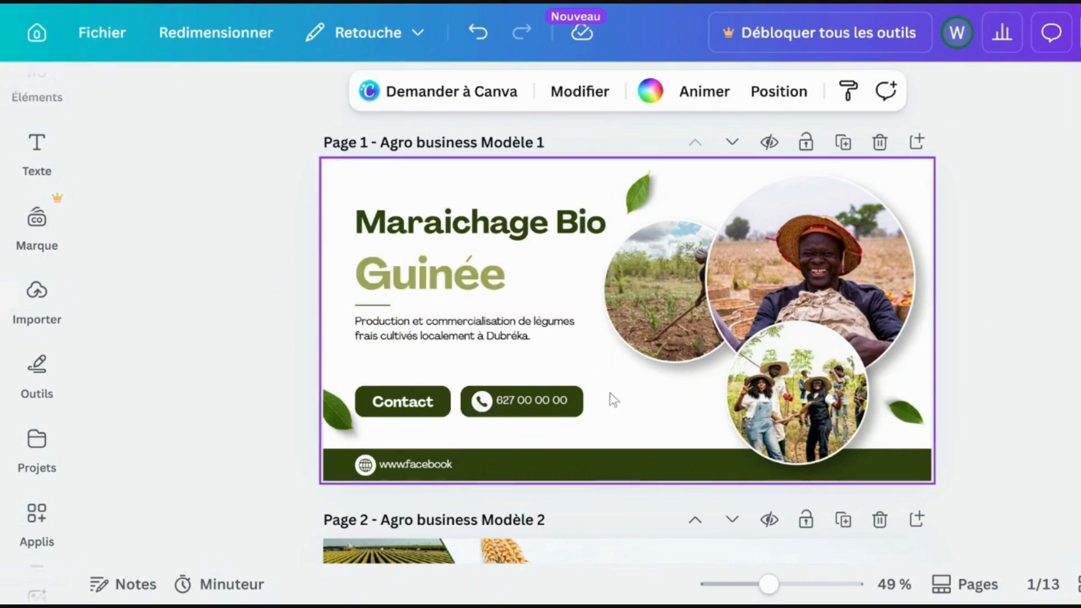
pyautogui.click(472, 344)
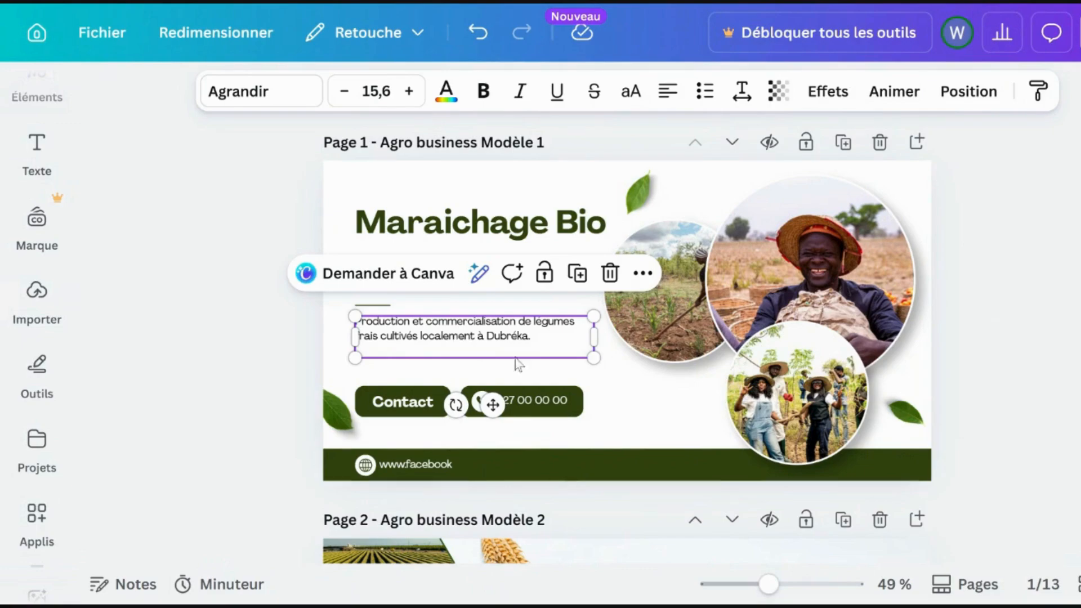
pyautogui.click(646, 421)
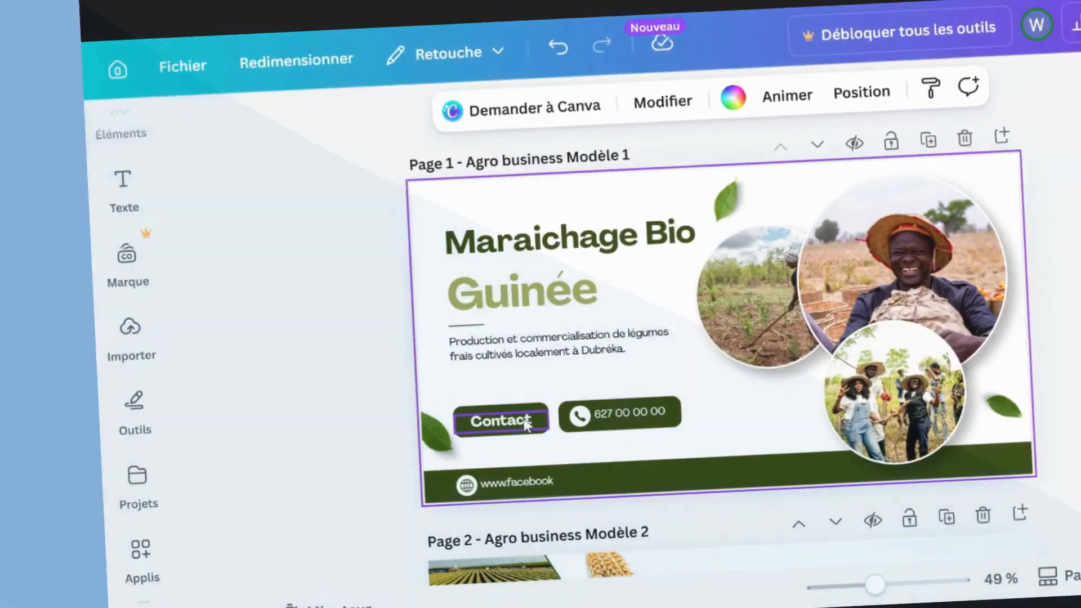
# Open the phone number text and the website address in the footer bar for editing.
pyautogui.click(430, 403)
pyautogui.click(523, 397)
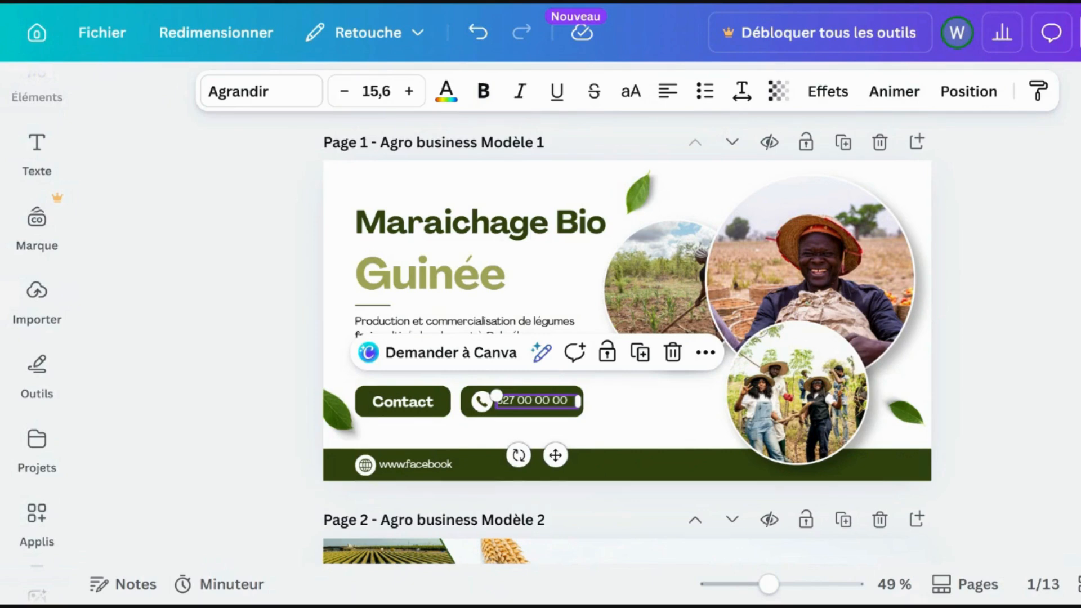
pyautogui.hotkey('ctrl', 'shift', 'Left')
pyautogui.hotkey('ctrl', 'shift', 'Left')
pyautogui.hotkey('ctrl', 'shift', 'Left')
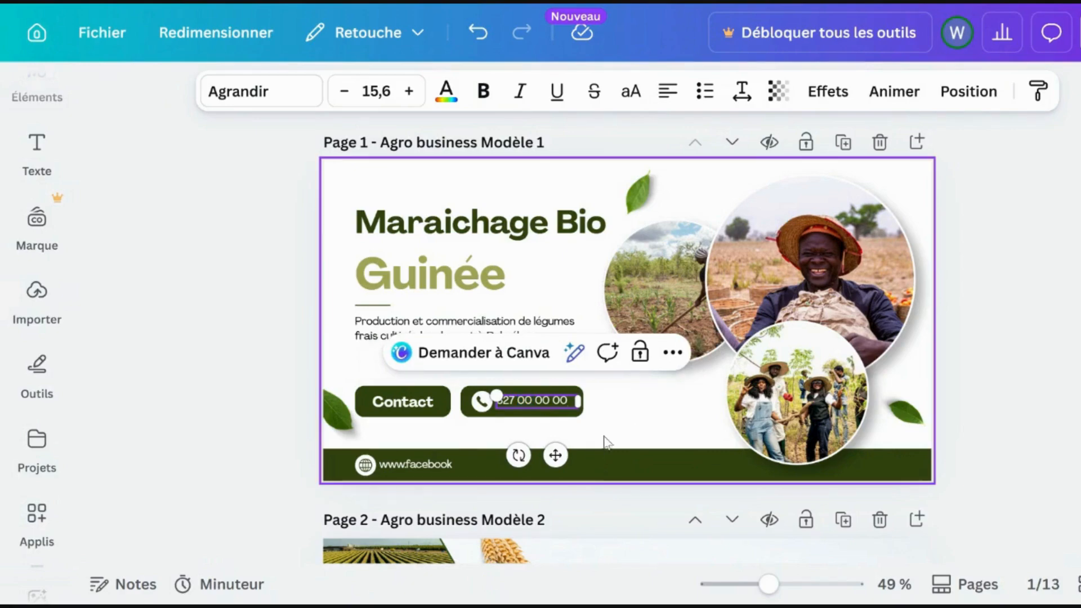
pyautogui.click(443, 457)
pyautogui.doubleClick(431, 462)
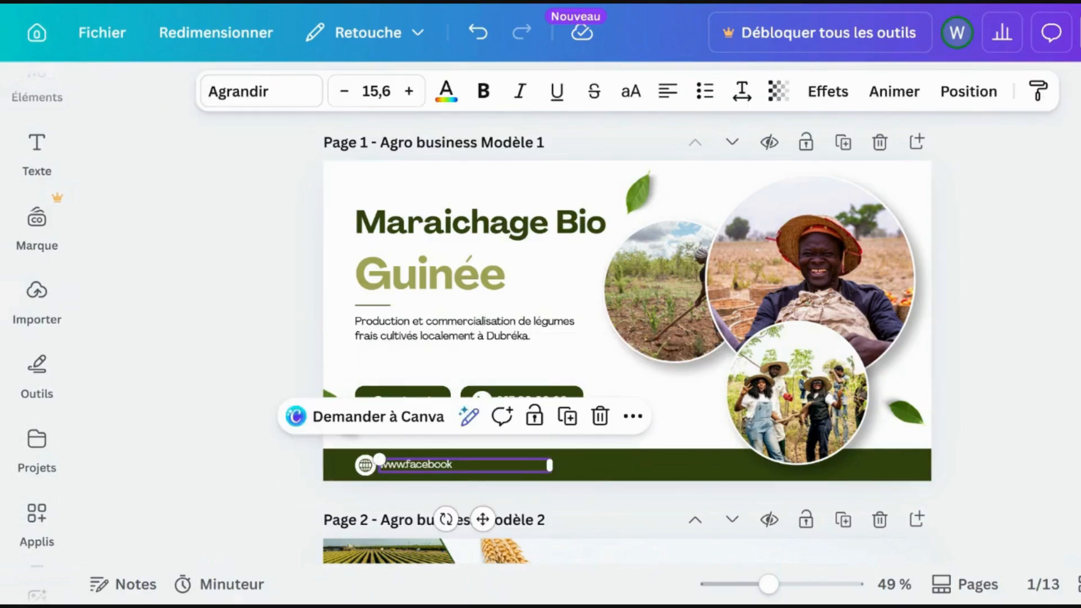
pyautogui.click(638, 443)
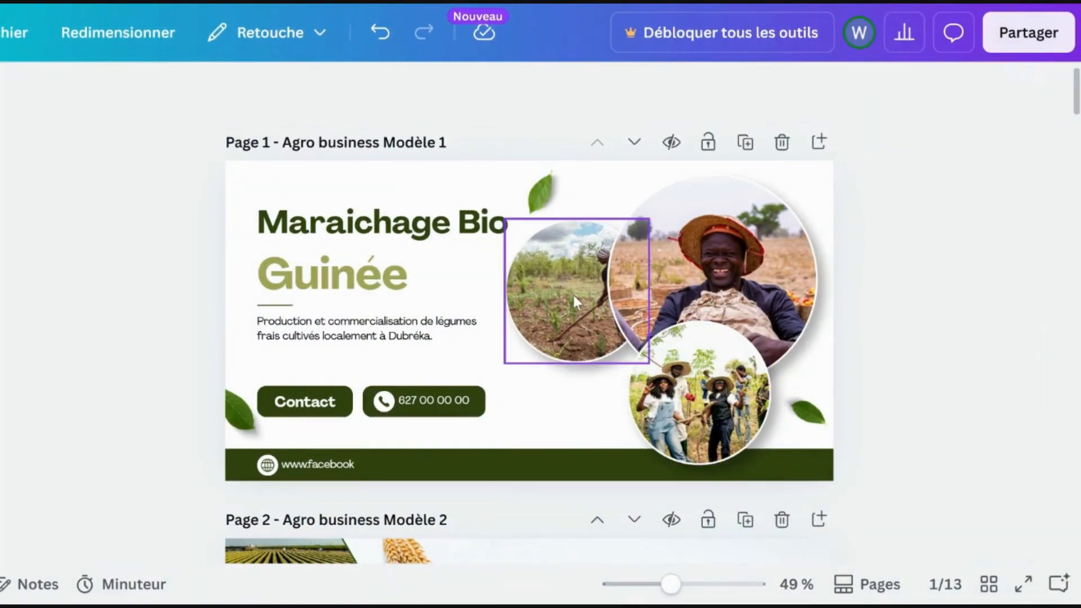
pyautogui.click(768, 262)
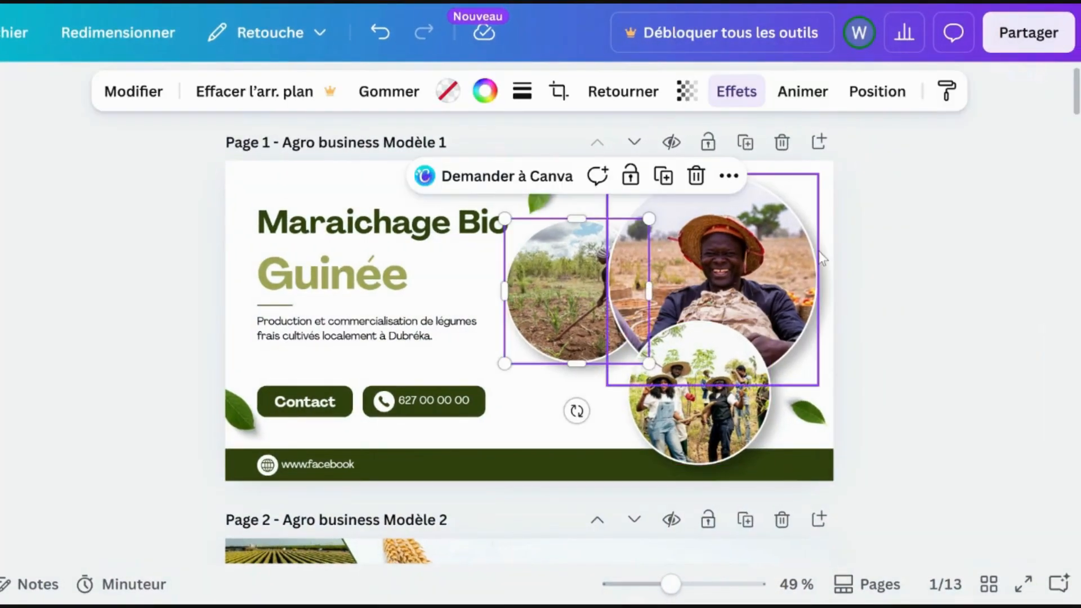
pyautogui.click(692, 411)
pyautogui.click(776, 304)
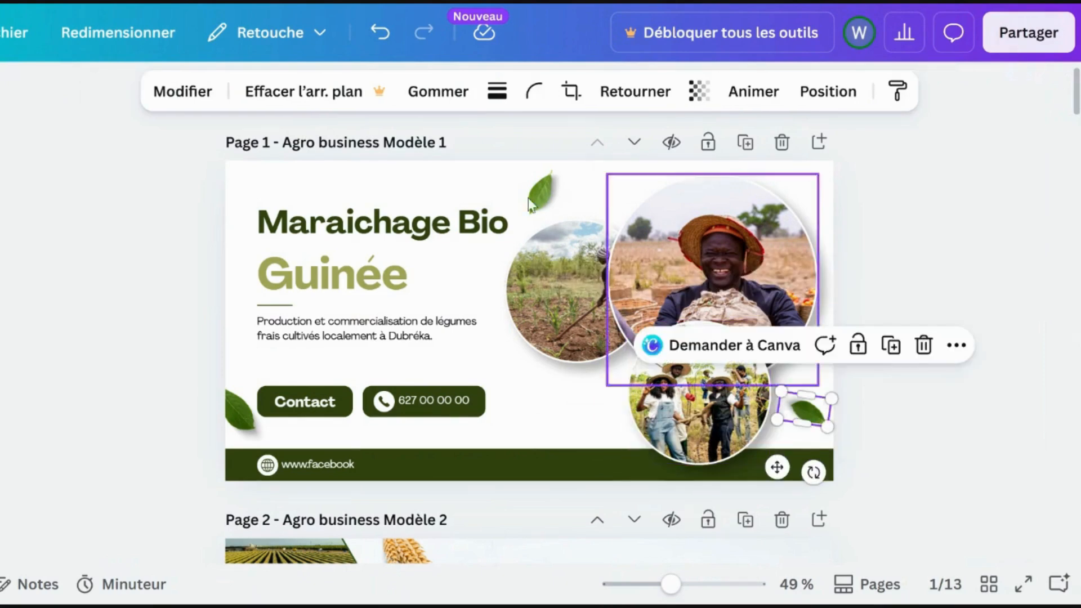
pyautogui.click(539, 191)
pyautogui.click(563, 304)
pyautogui.click(586, 389)
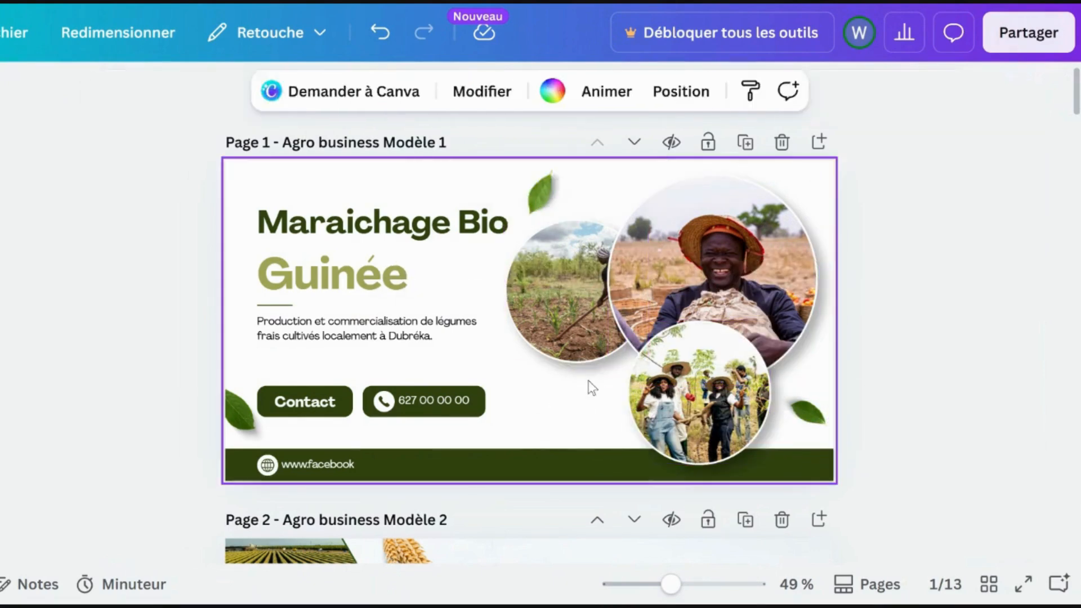
# Open the design's download settings with PNG as the file type.
pyautogui.click(1011, 42)
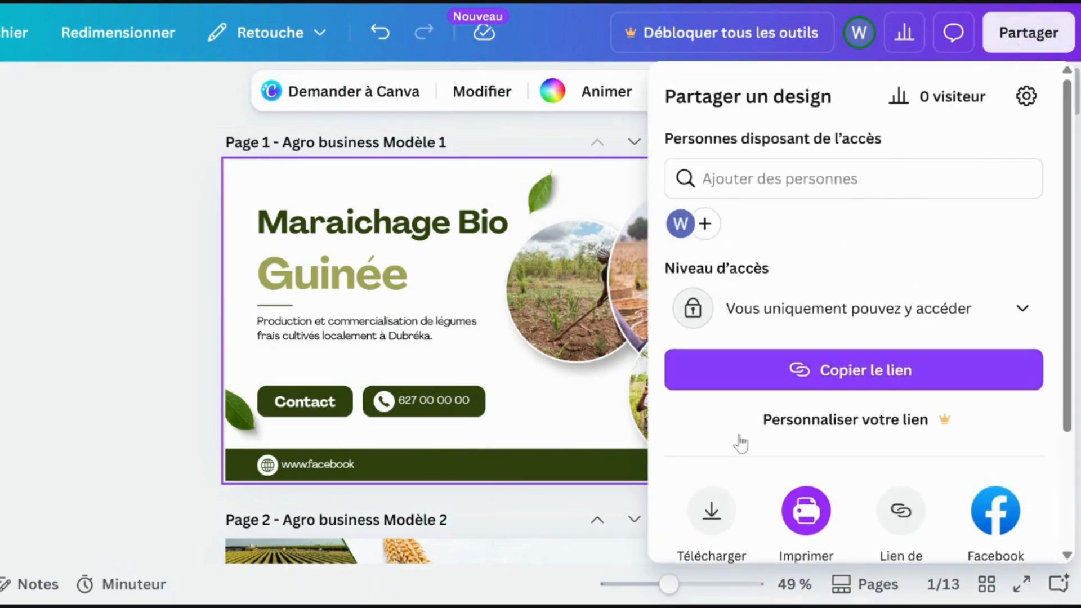
pyautogui.click(708, 522)
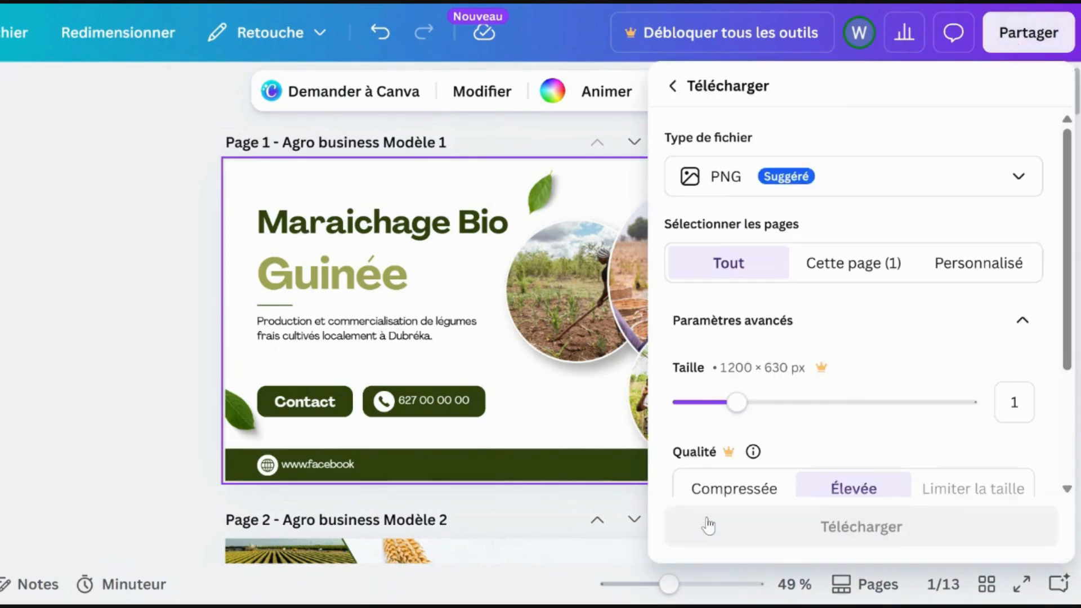
pyautogui.click(722, 186)
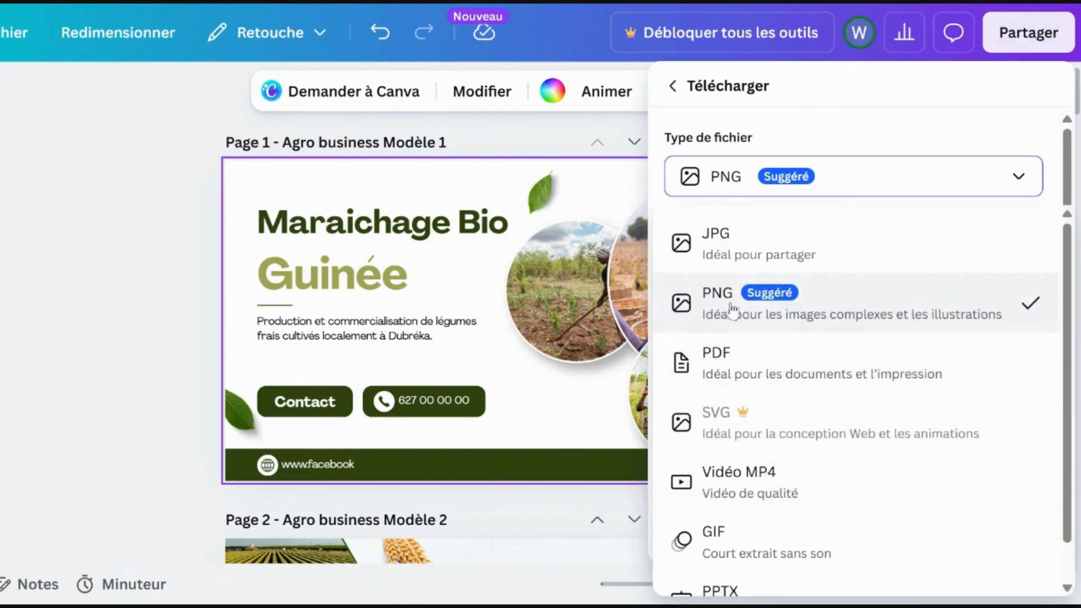
pyautogui.click(896, 127)
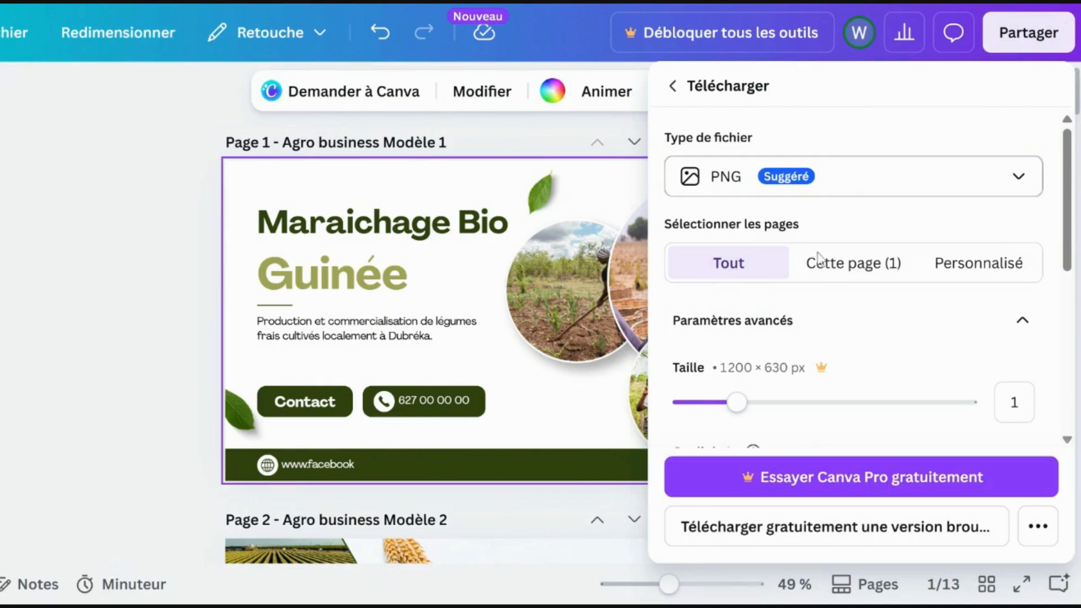
# Limit the download to the current page, page 1.
pyautogui.scroll(-2, 794, 403)
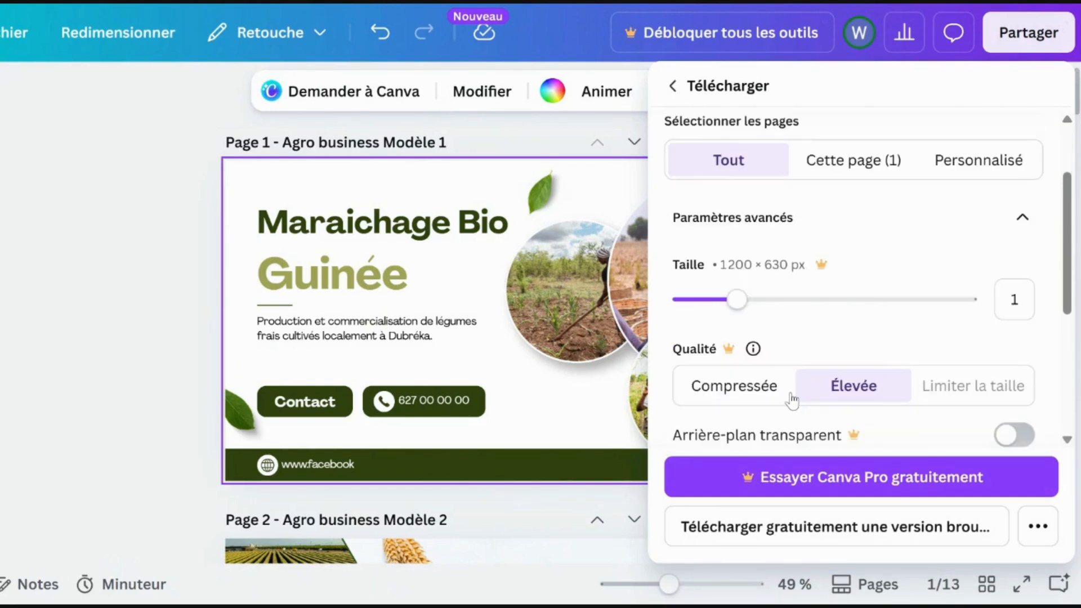
pyautogui.scroll(-4, 793, 399)
pyautogui.scroll(6, 853, 260)
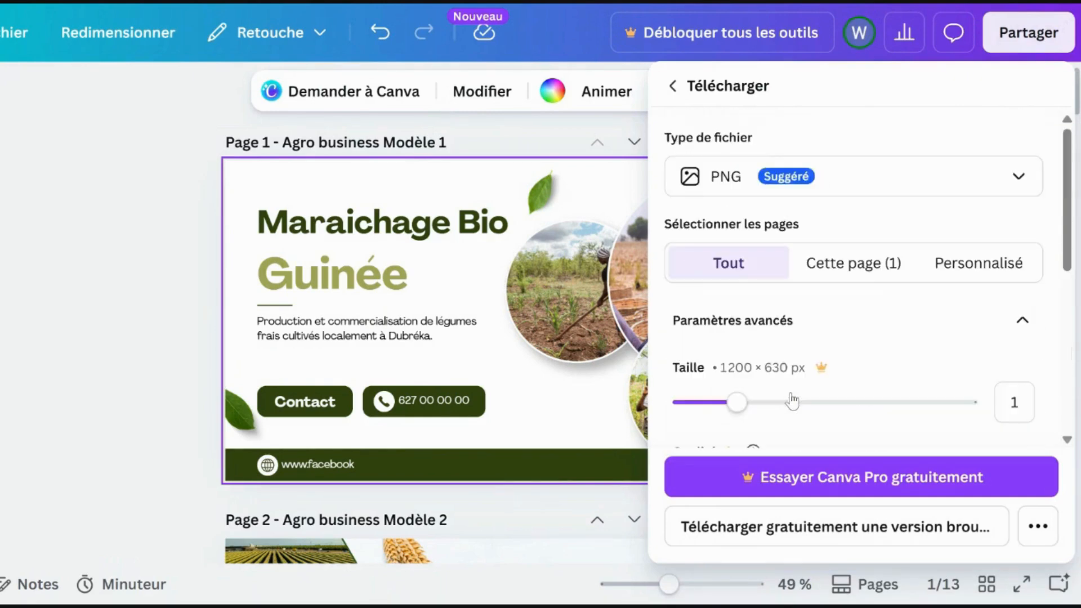
pyautogui.click(852, 260)
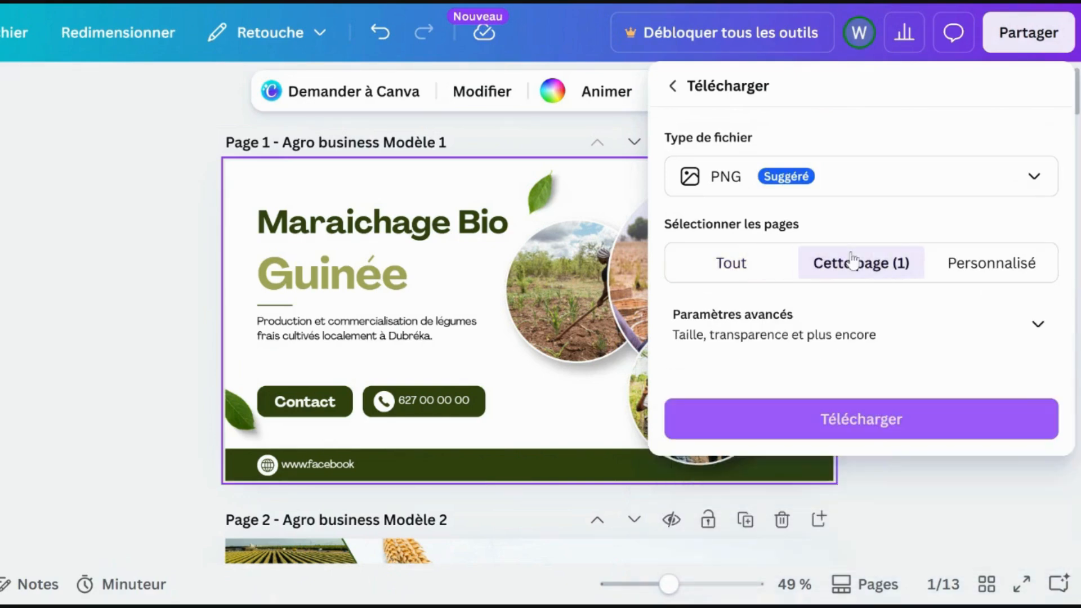